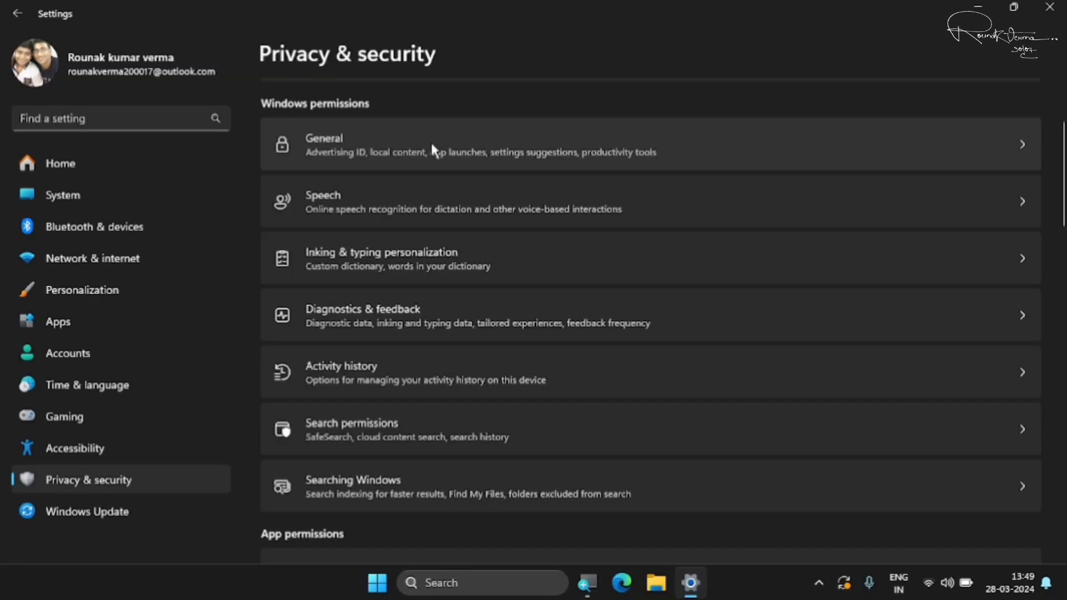
- Check the General privacy permissions and turn off online speech recognition in the Speech settings
left_click(431, 144)
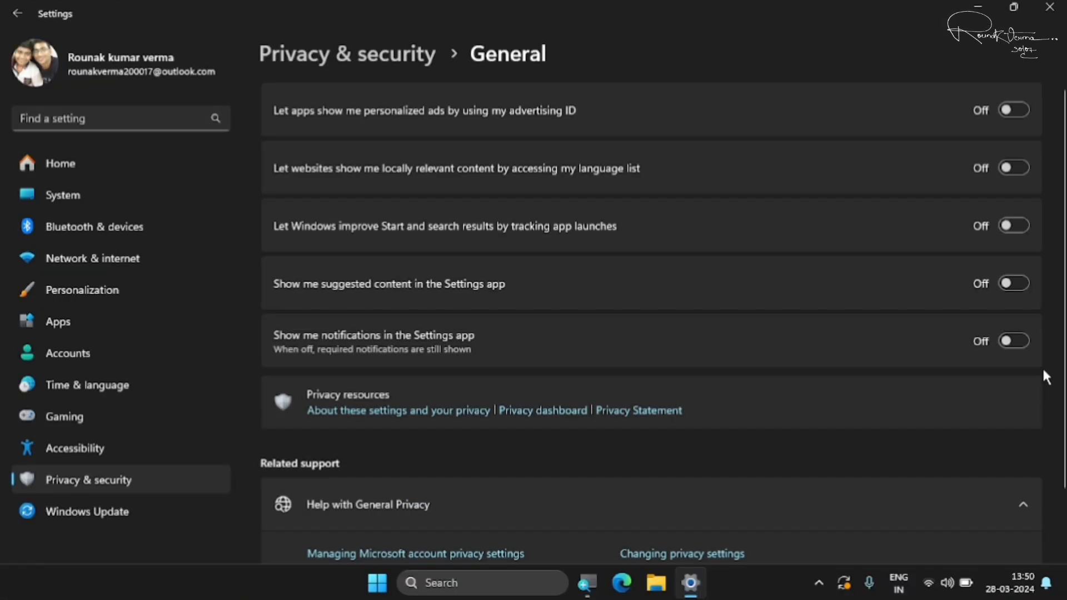
left_click(365, 53)
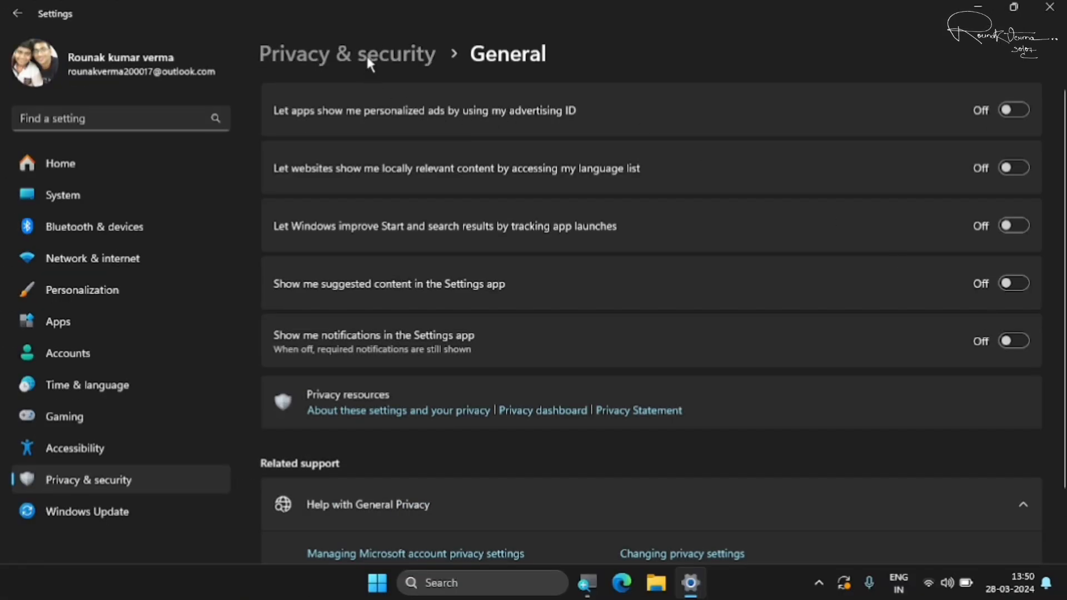
left_click(354, 347)
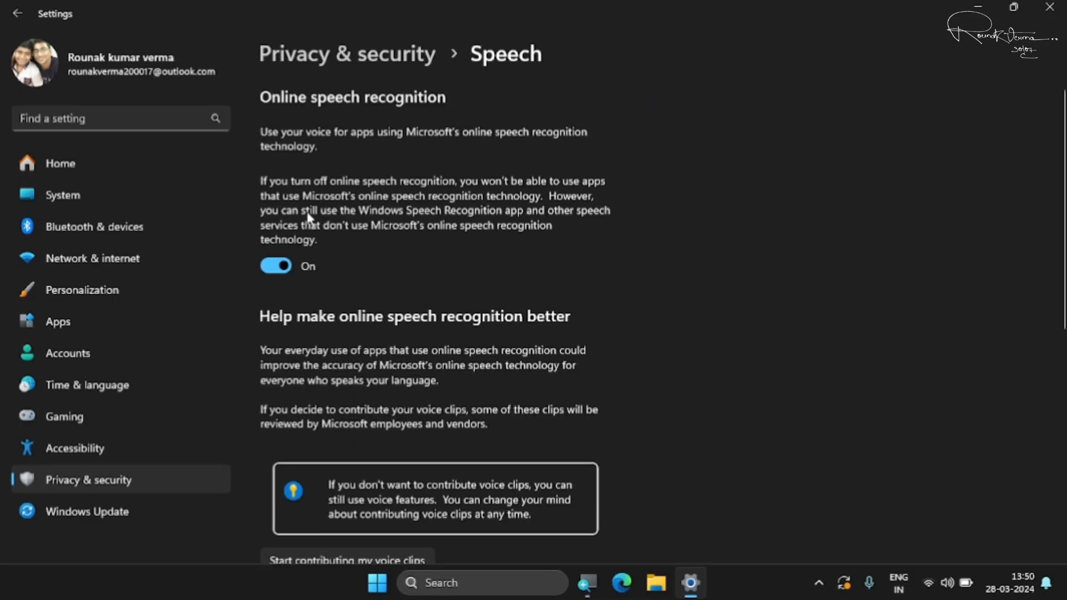
left_click(276, 265)
left_click(364, 58)
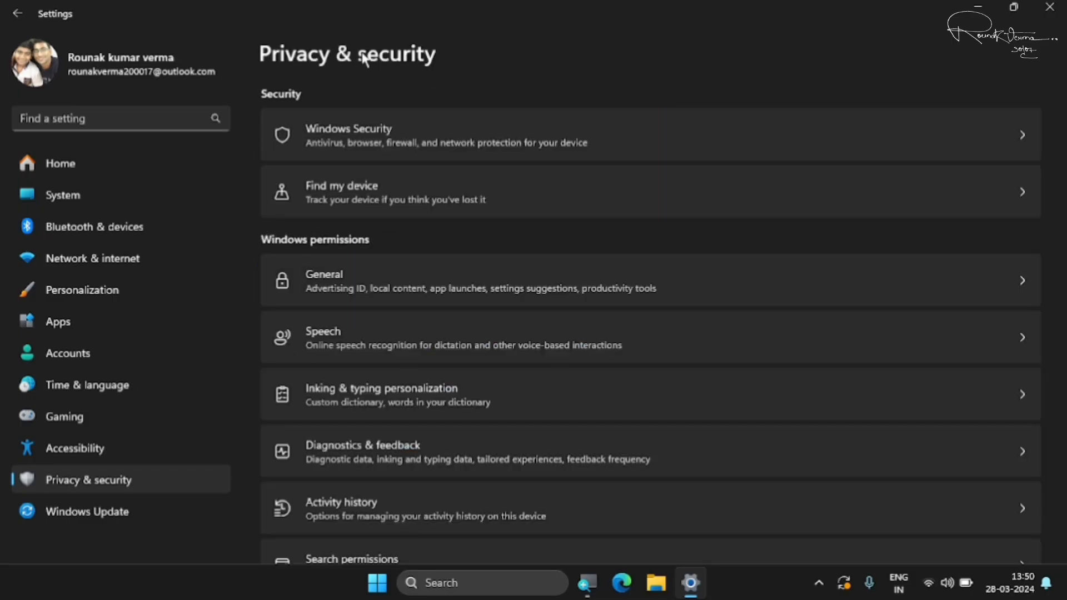
- Check the custom inking and typing dictionary setting under Inking & typing personalization and return to Privacy & security
scroll(423, 290, "down", 3)
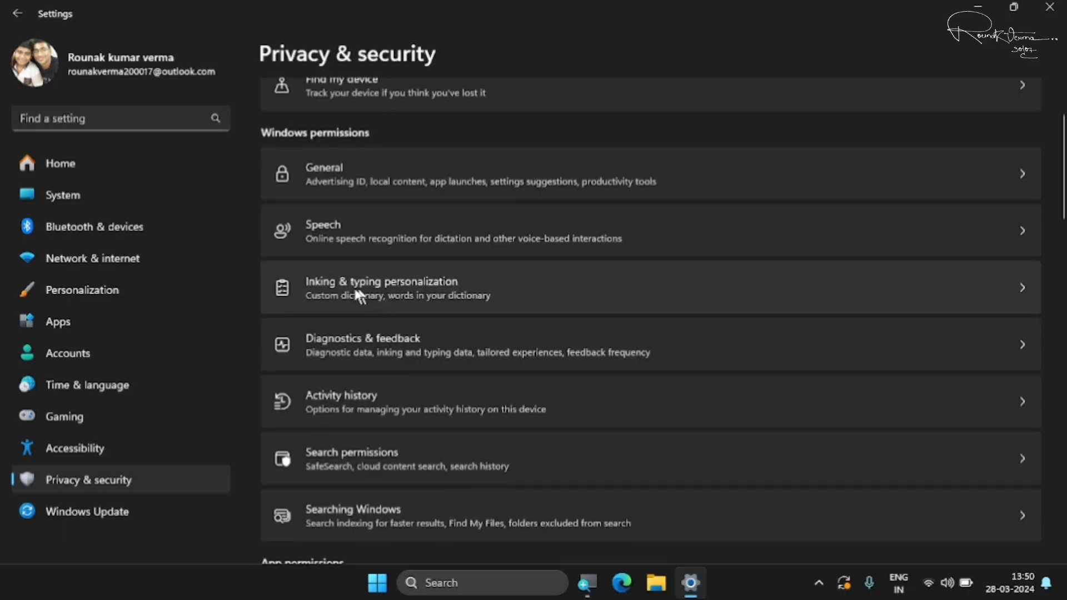
left_click(416, 283)
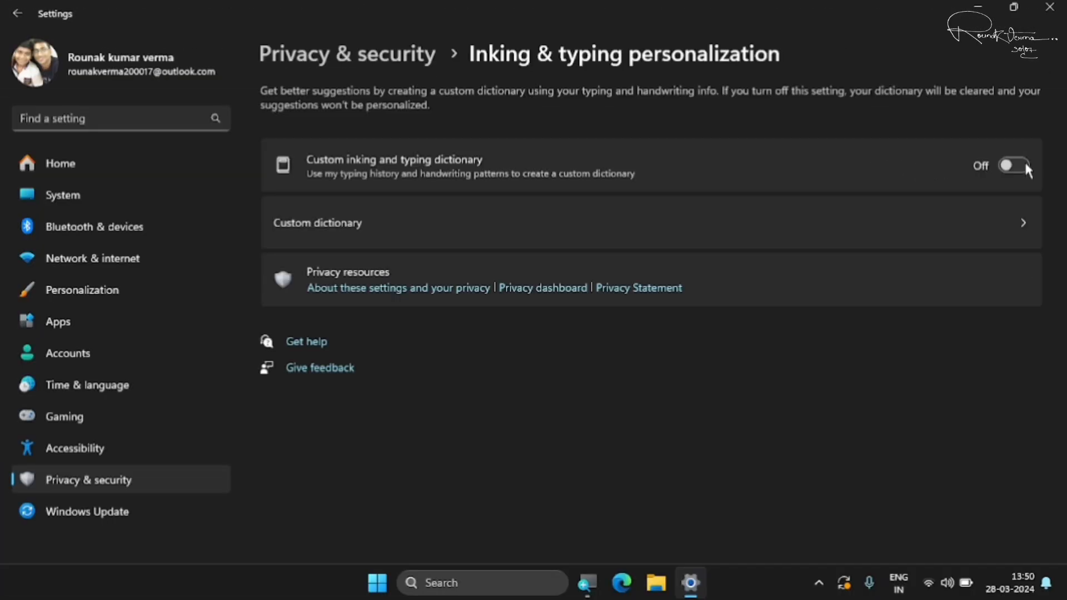
left_click(341, 54)
- Check the Location services setting under the app permissions and return to Privacy & security
scroll(390, 355, "down", 1)
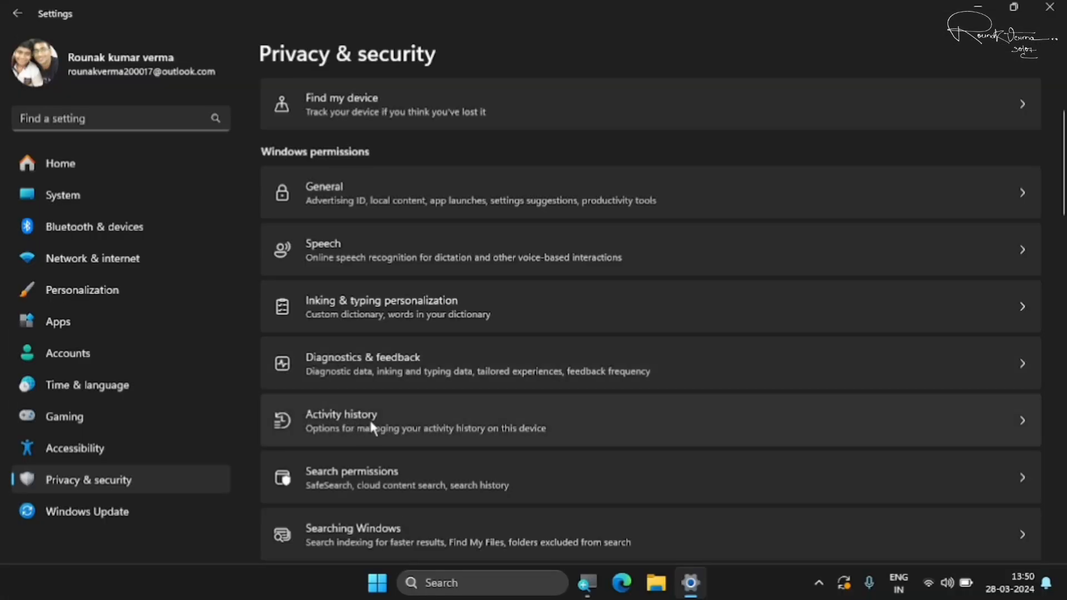
scroll(371, 425, "down", 2)
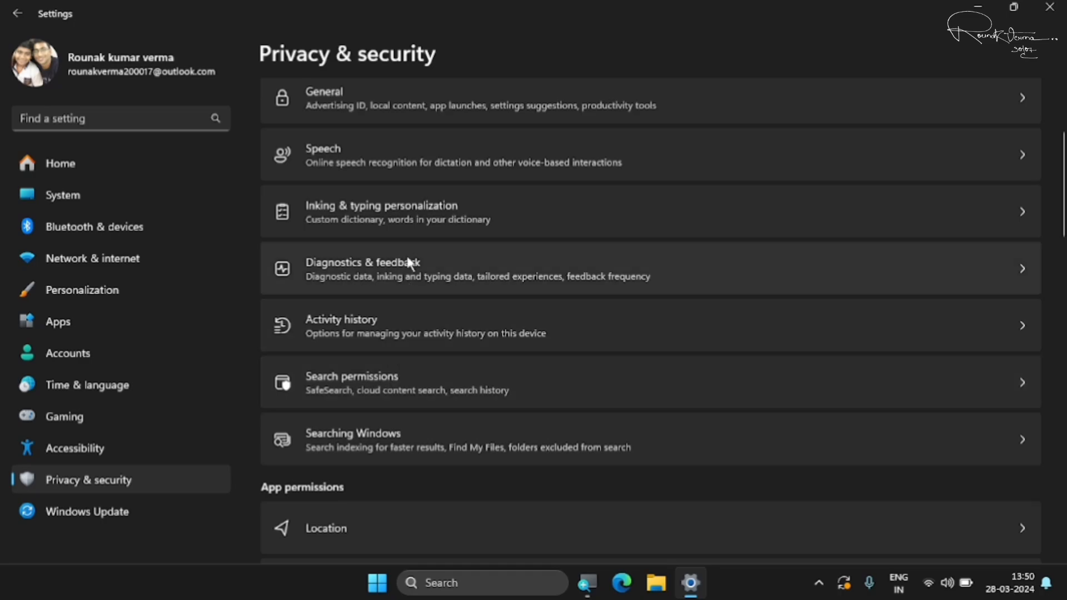
scroll(408, 253, "up", 2)
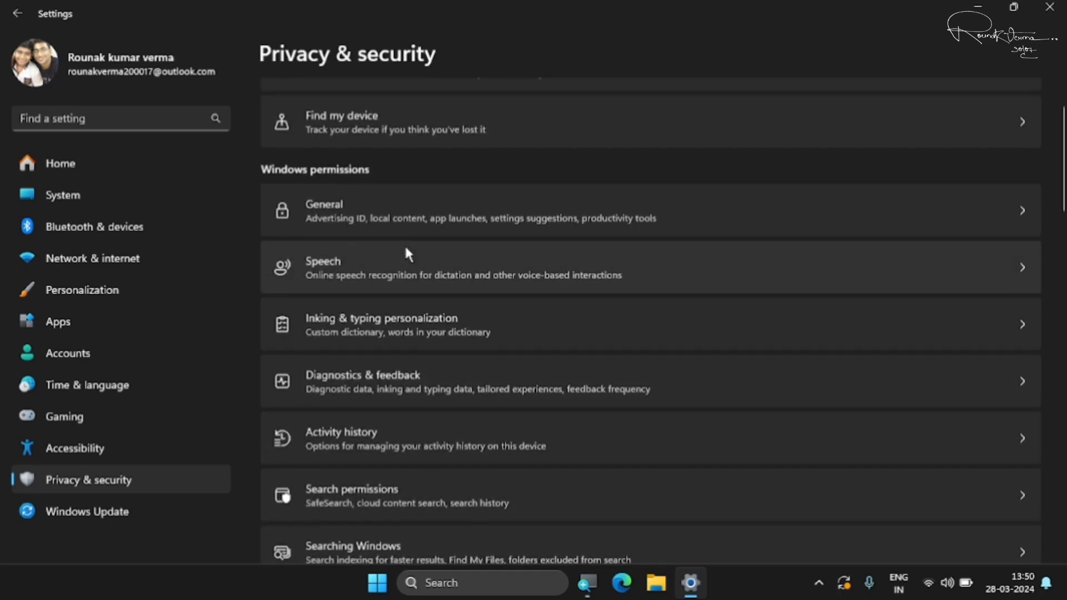
scroll(409, 255, "down", 1)
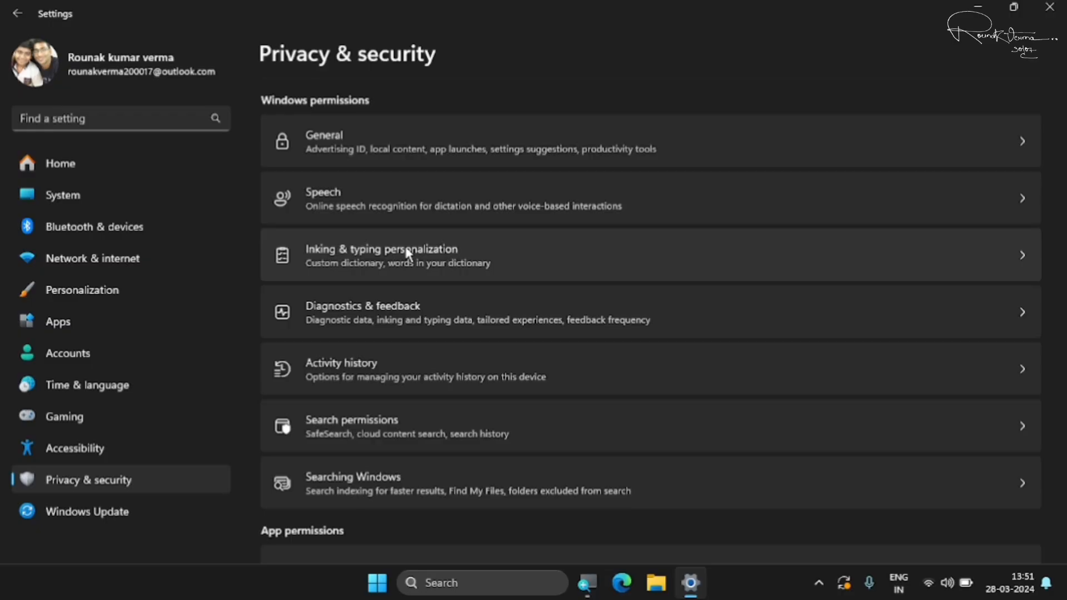
scroll(409, 254, "down", 5)
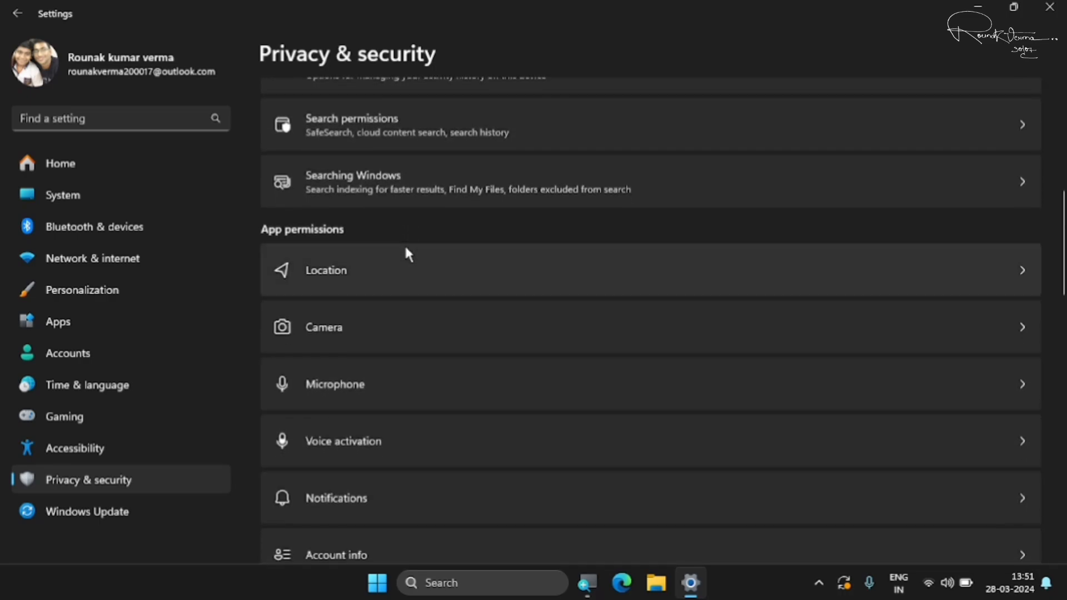
scroll(406, 249, "down", 1)
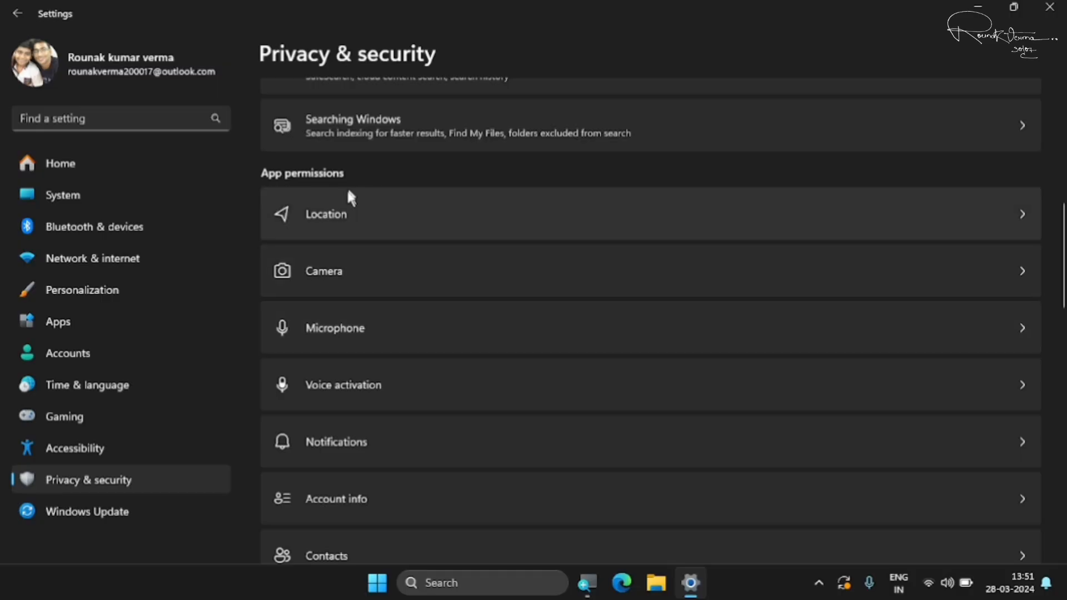
left_click(341, 211)
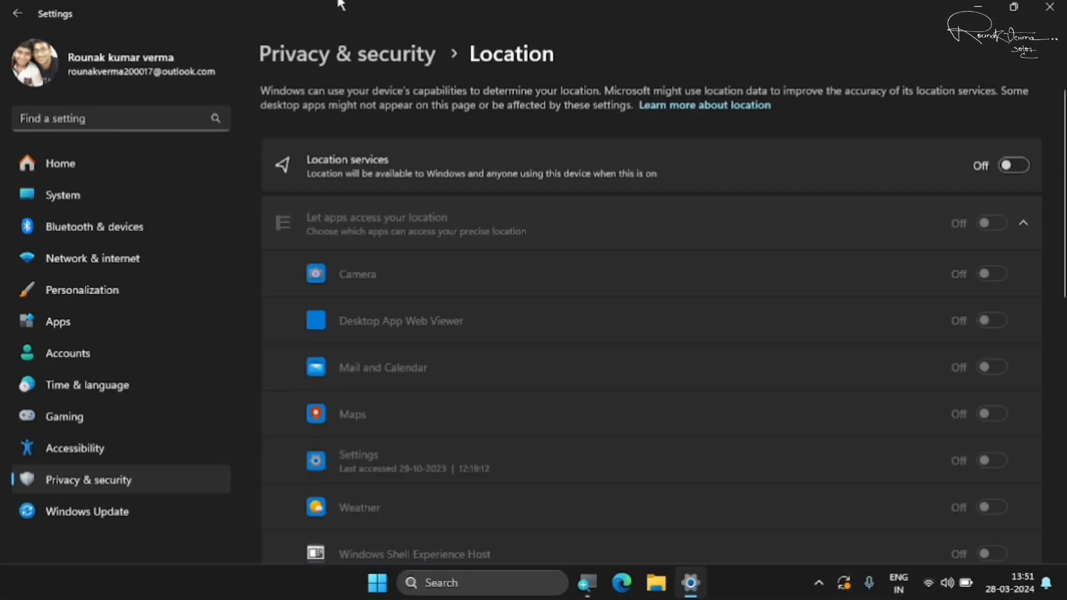
left_click(354, 51)
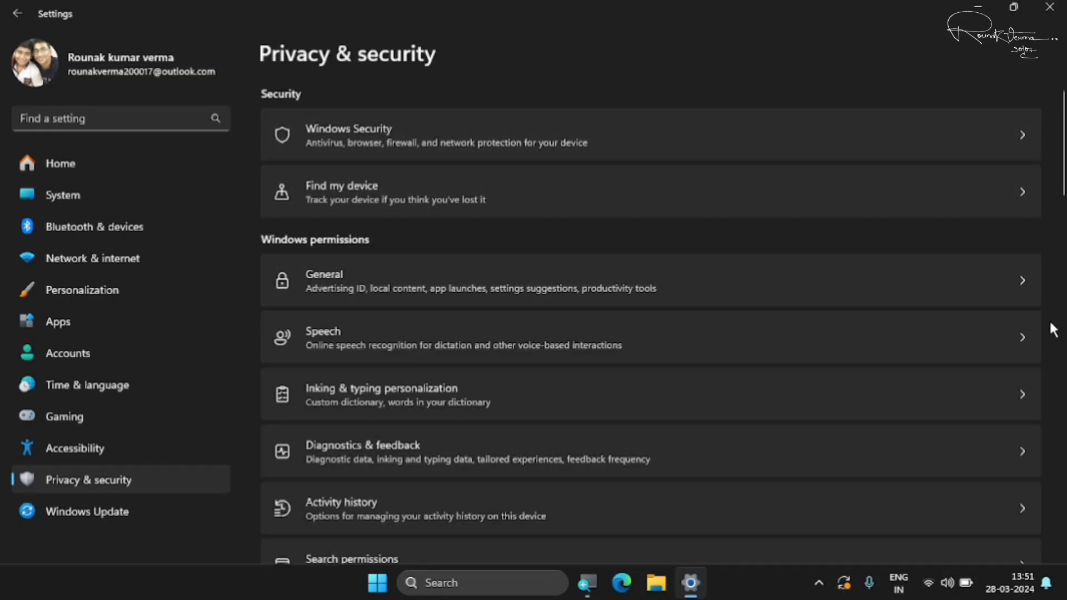
- Look through the app permissions from Location to Screenshots and apps, and close Settings
scroll(1053, 330, "down", 5)
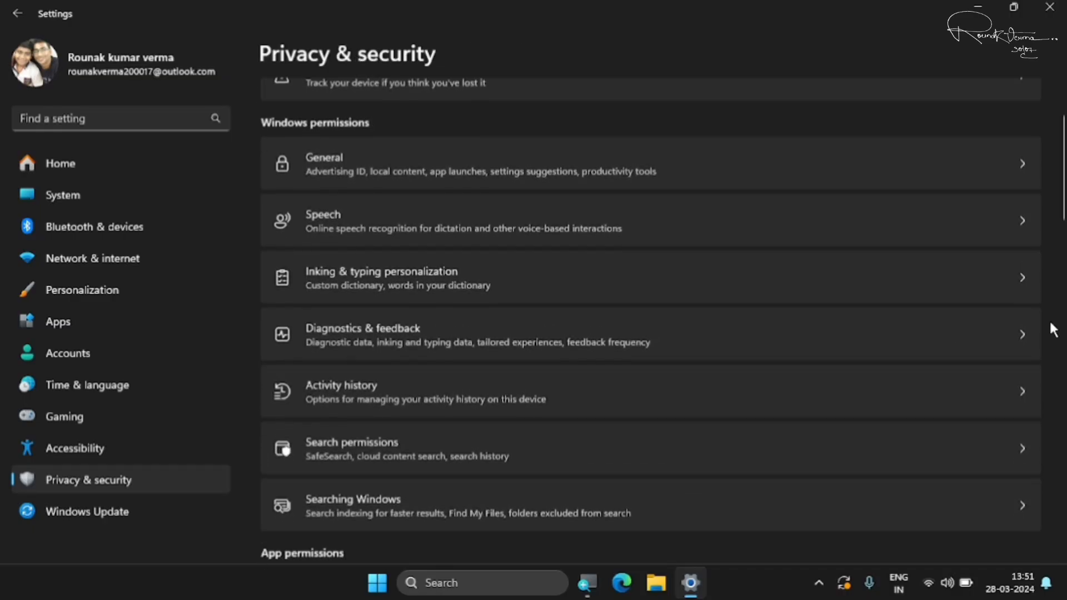
scroll(1054, 329, "down", 4)
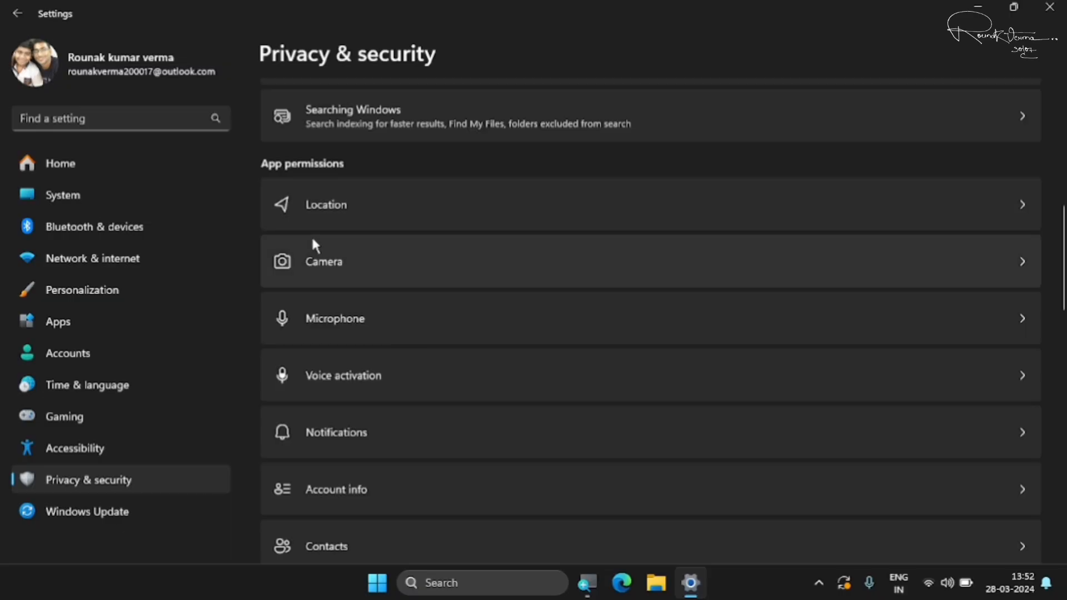
scroll(417, 371, "down", 5)
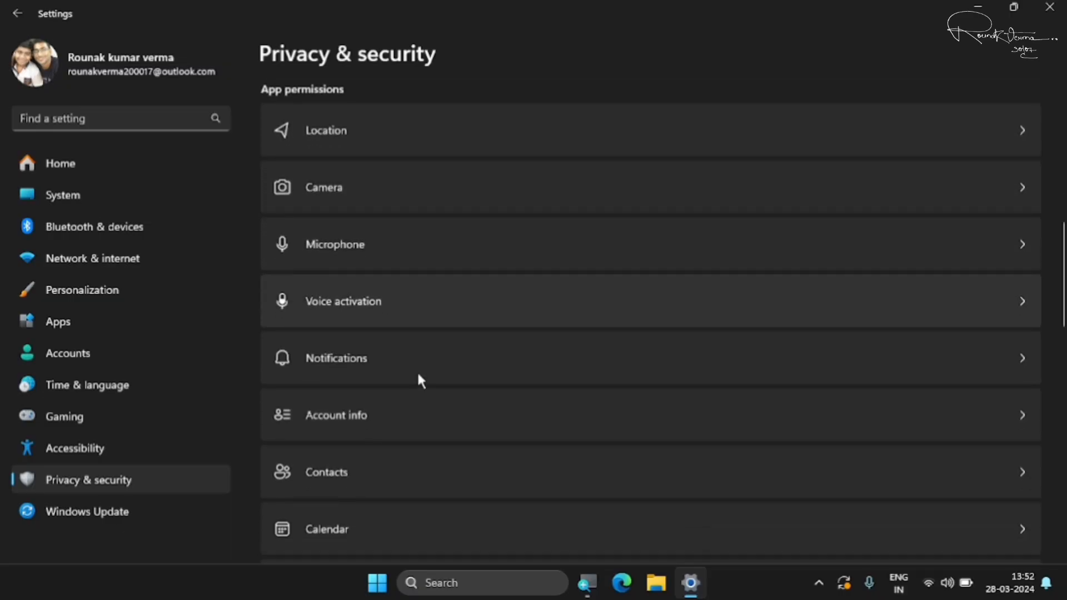
scroll(418, 380, "down", 2)
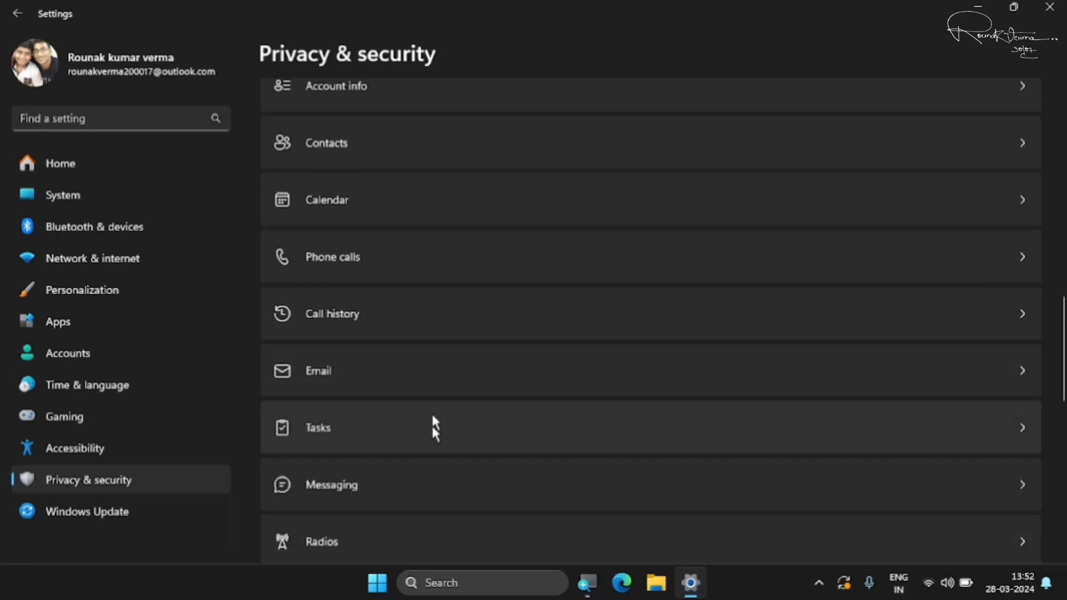
scroll(312, 488, "down", 3)
scroll(315, 491, "down", 8)
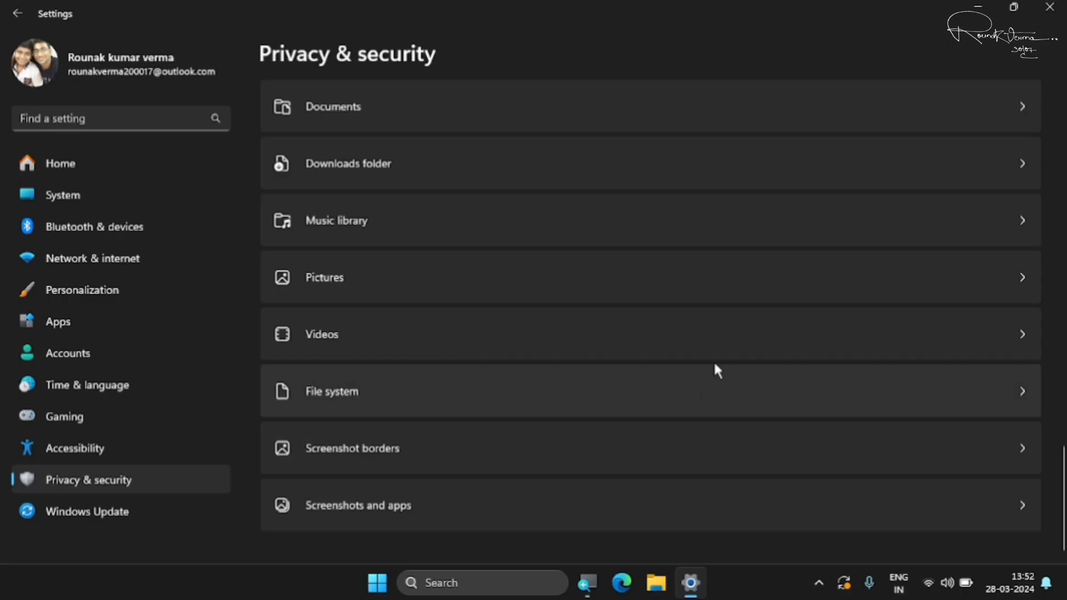
left_click(1049, 7)
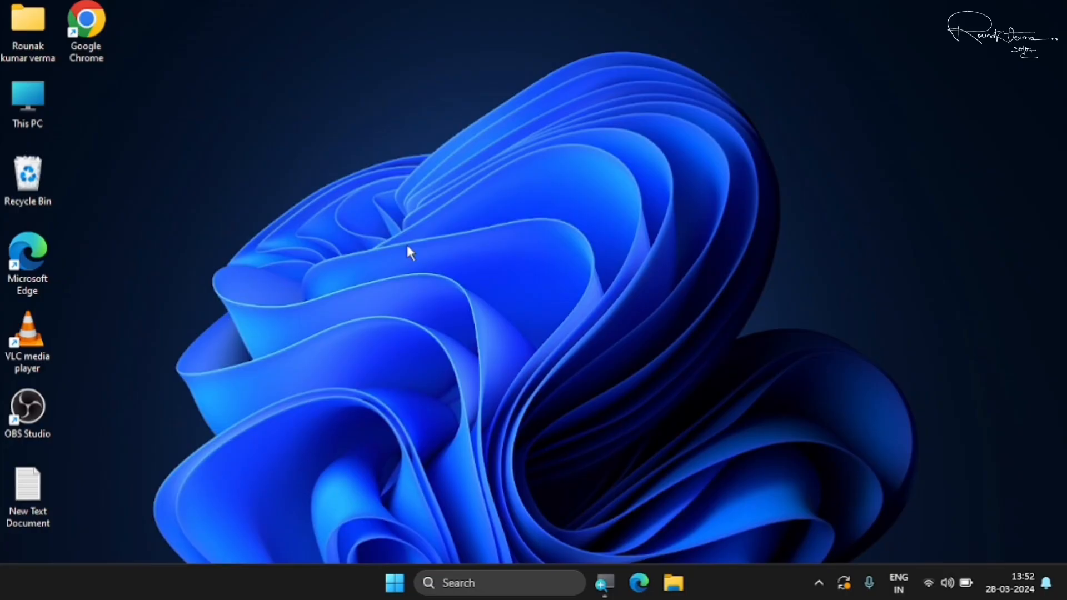
- Run powercfg.cpl to examine the available power plans in Power Options, and close the window
key("super+r")
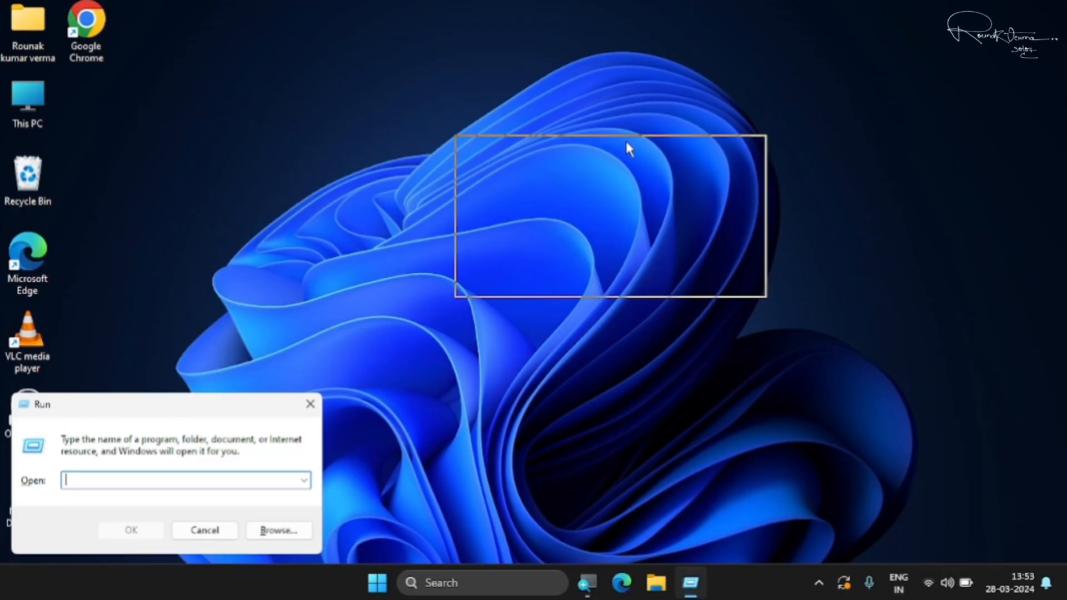
left_click_drag(626, 143, 525, 204)
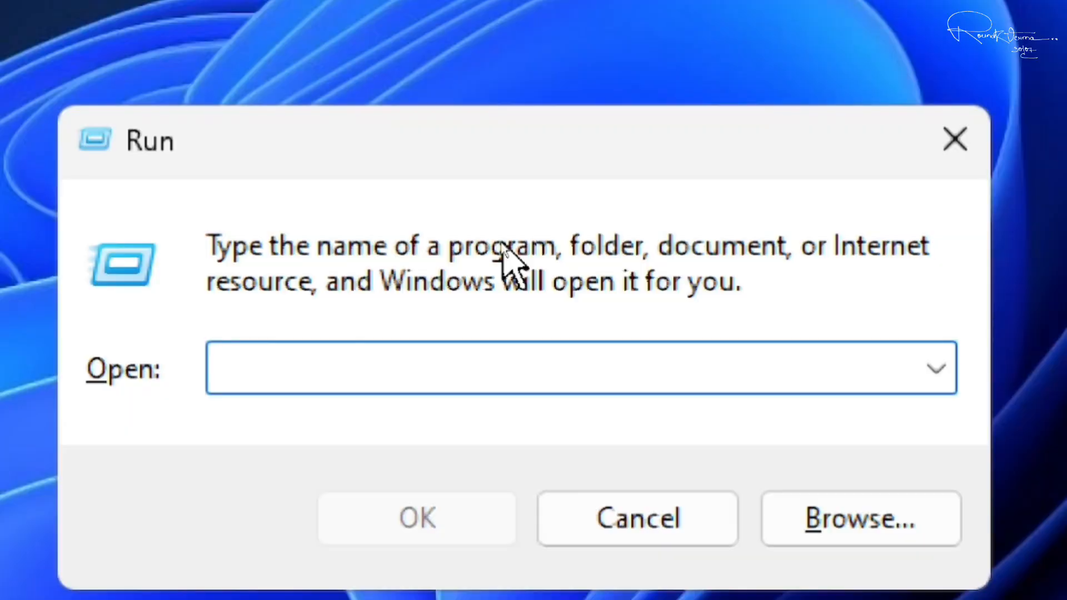
type("power")
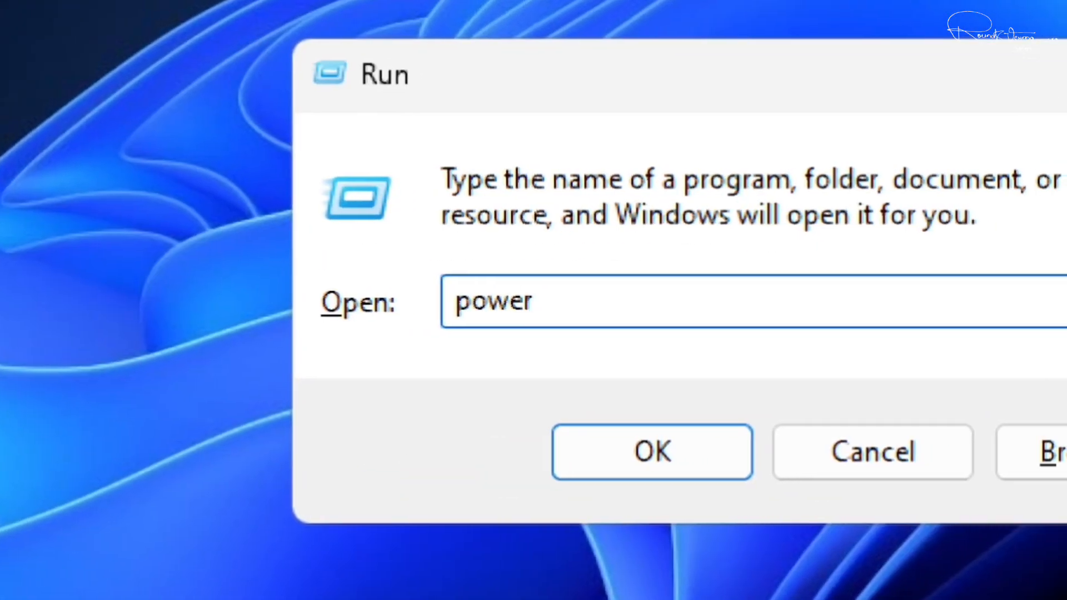
type("cfg.c")
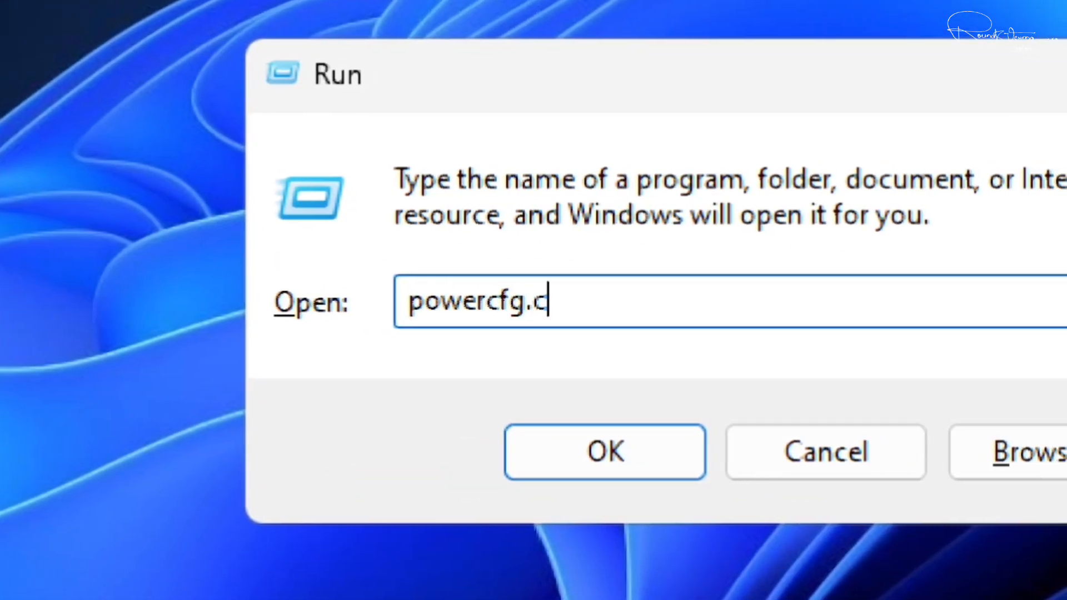
type("pl")
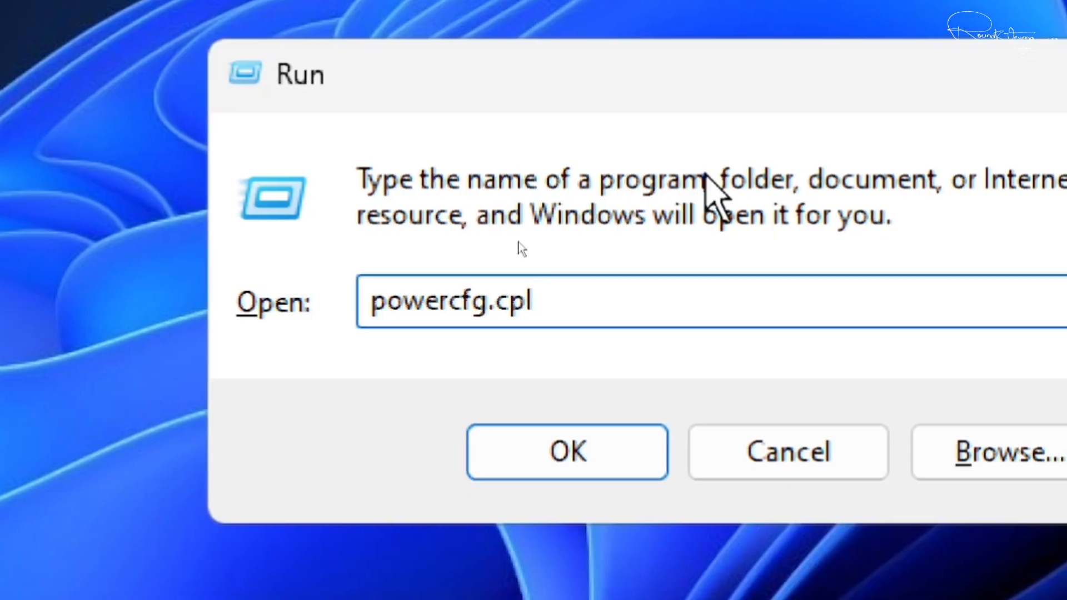
left_click(557, 451)
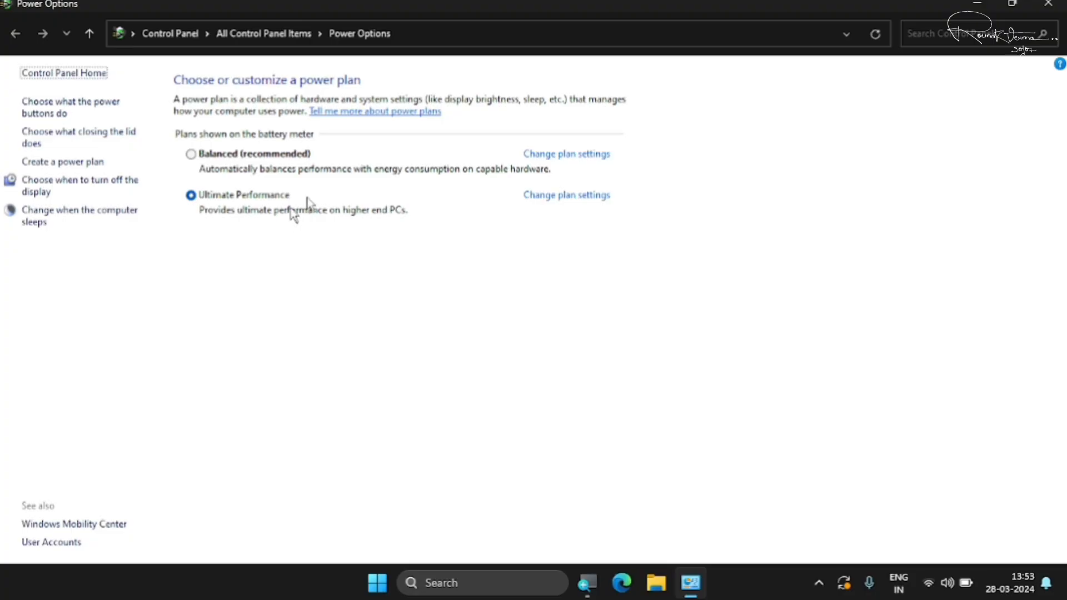
left_click(1048, 3)
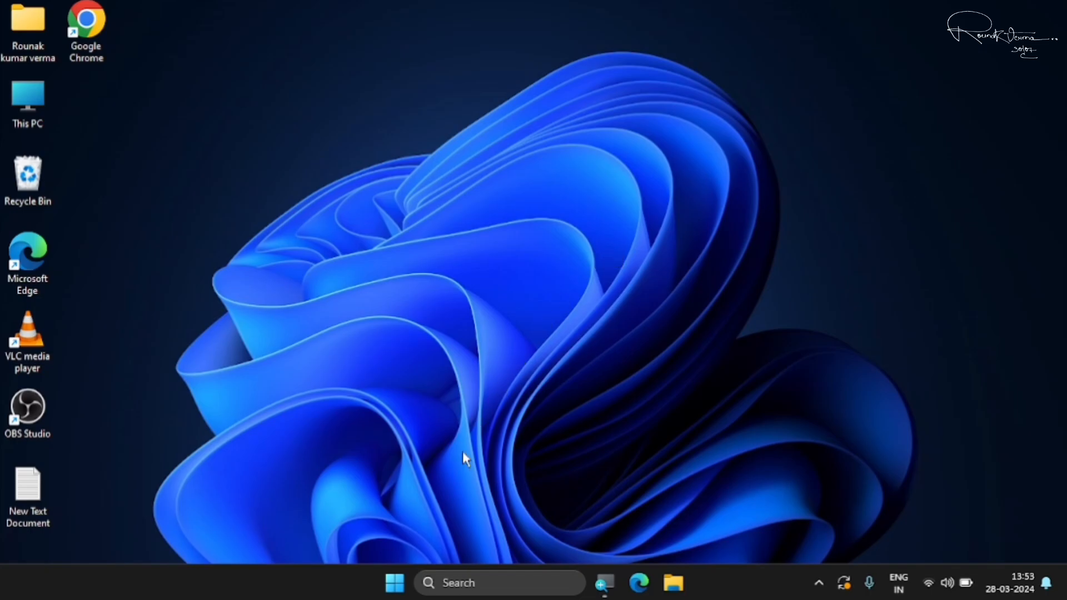
- Search for cmd and open Command Prompt as administrator
left_click(386, 589)
type("c")
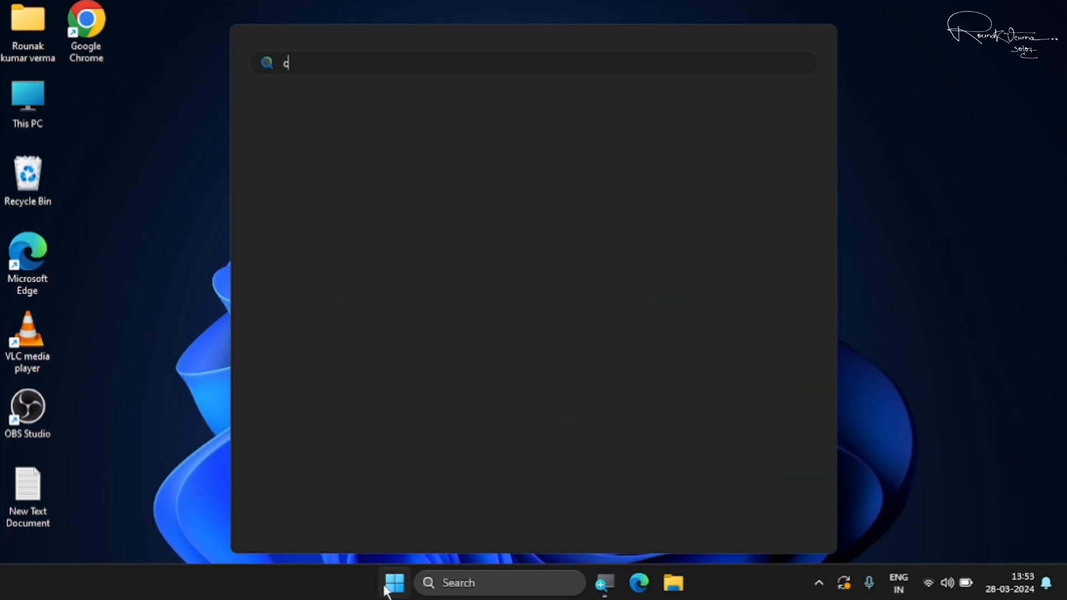
type("md")
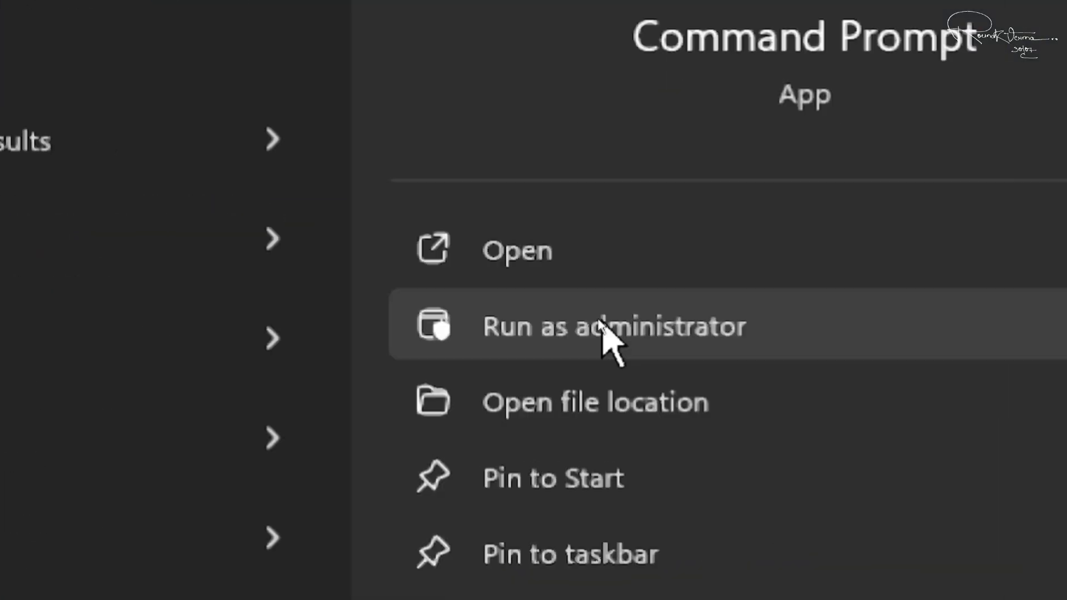
left_click(648, 324)
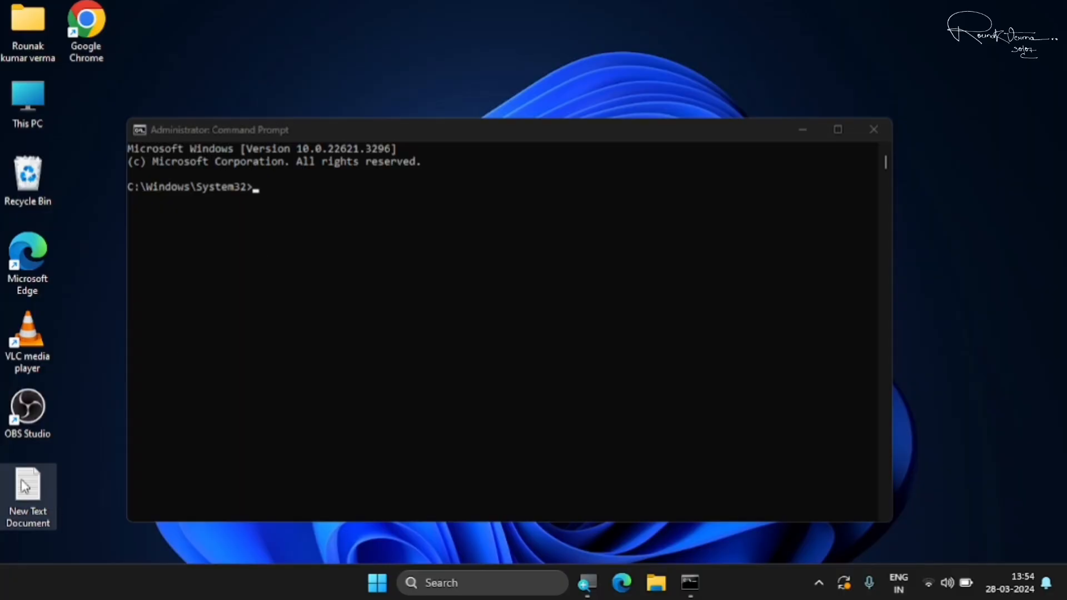
- Copy the command powercfg -duplicatescheme e9a42b02-d5df-448d-aa00-03f14749eb61 from the desktop file New Text Document and close Notepad
double_click(21, 480)
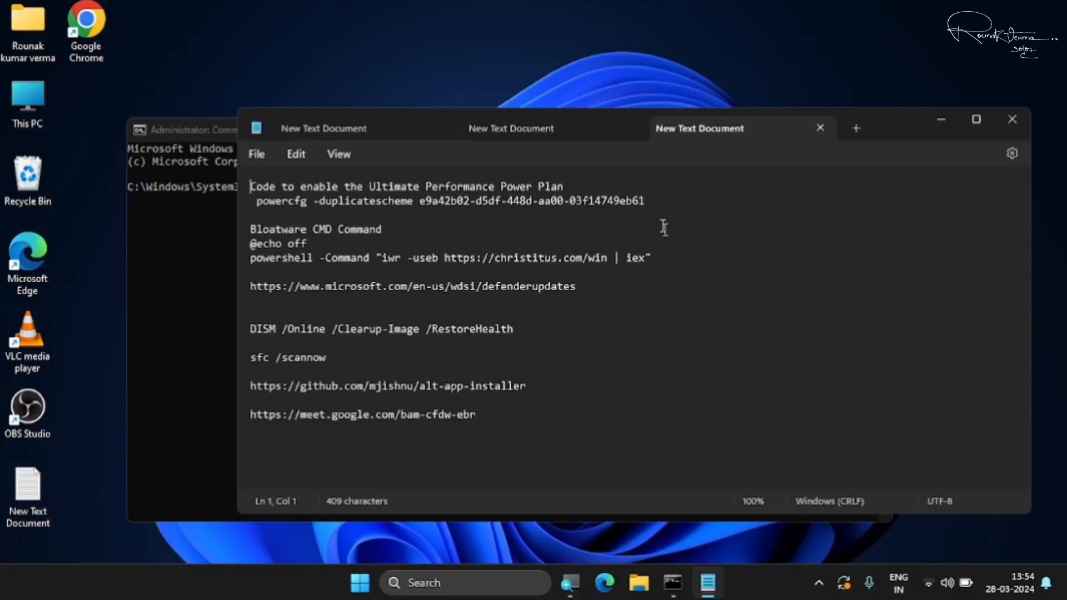
left_click_drag(649, 201, 274, 207)
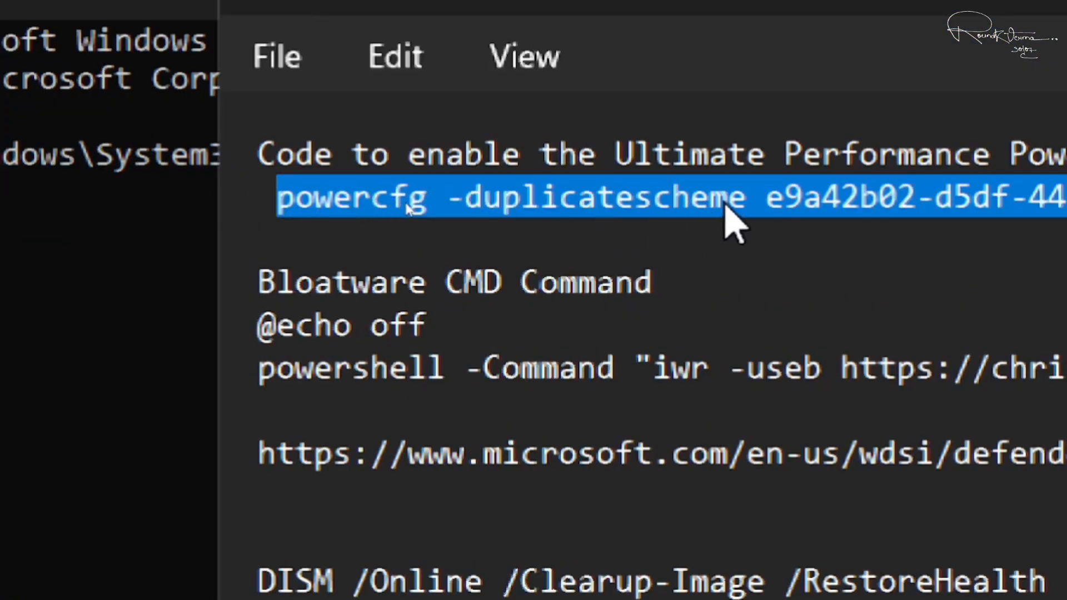
right_click(725, 205)
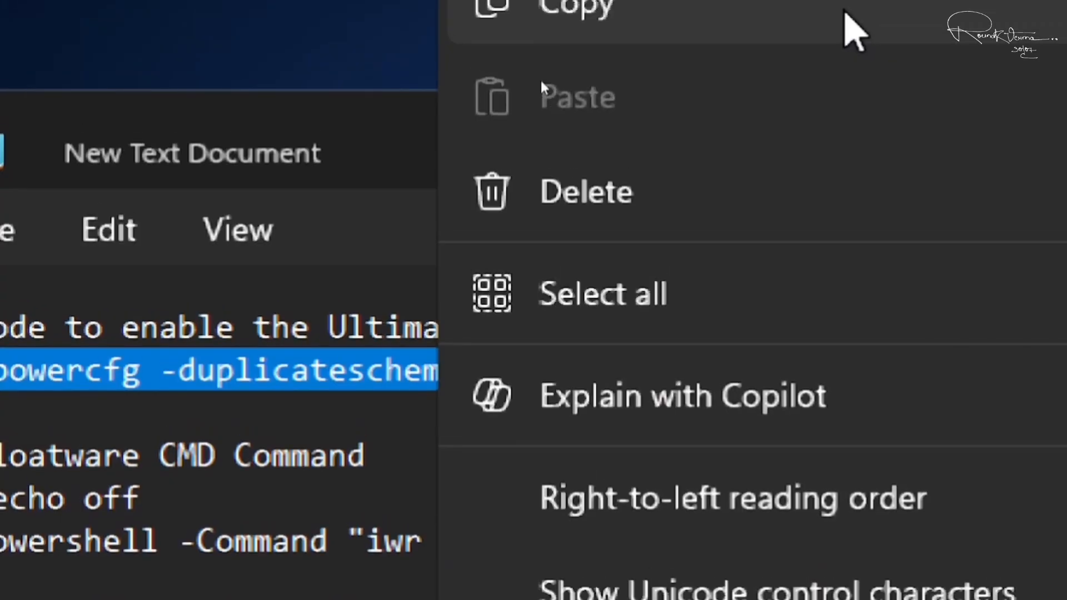
left_click(845, 11)
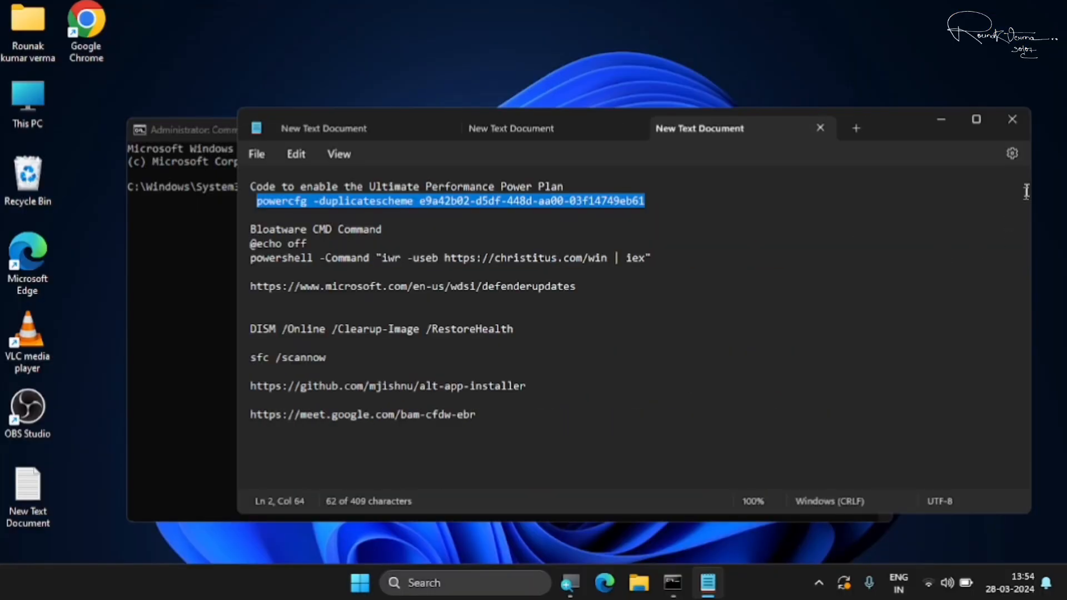
left_click(1010, 120)
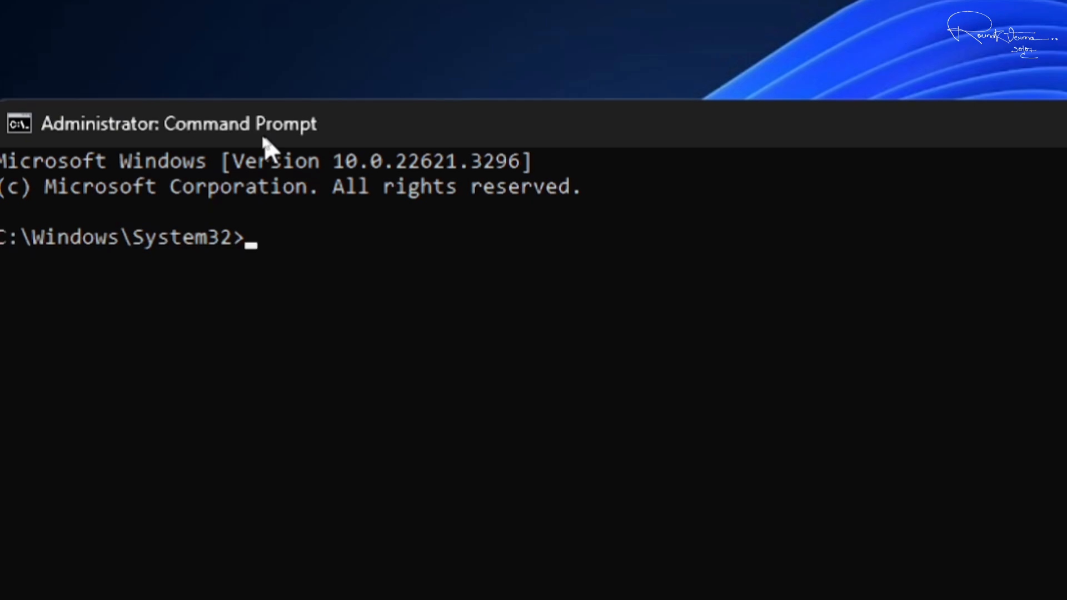
- Run the copied command powercfg -duplicatescheme e9a42b02-d5df-448d-aa00-03f14749eb61 and close Command Prompt
key("ctrl+v")
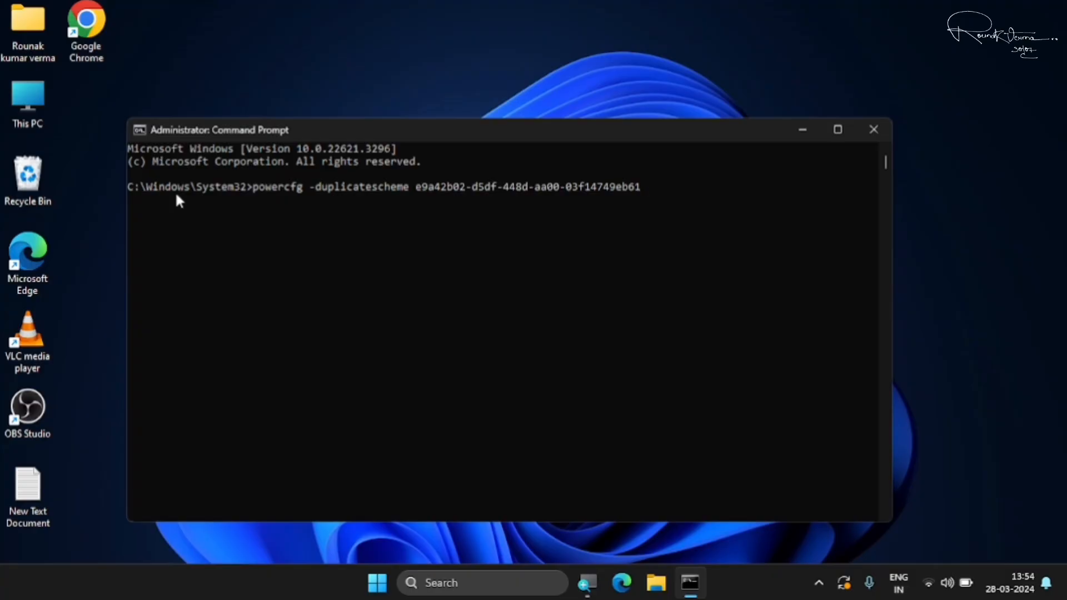
left_click(876, 131)
- Open Power Options by running powercfg.cpl
key("super+r")
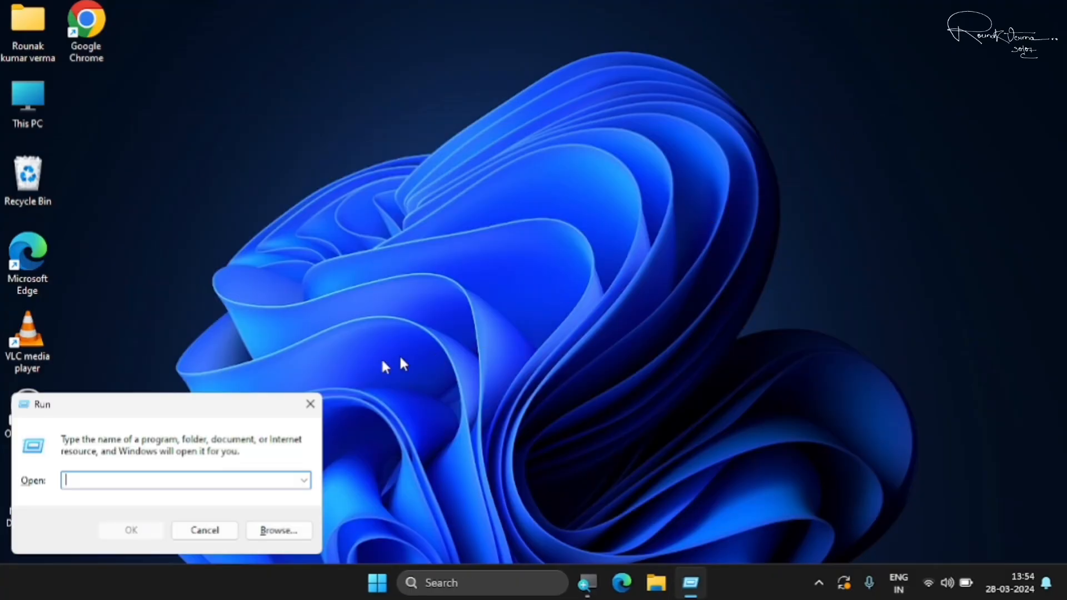
left_click_drag(200, 415, 587, 222)
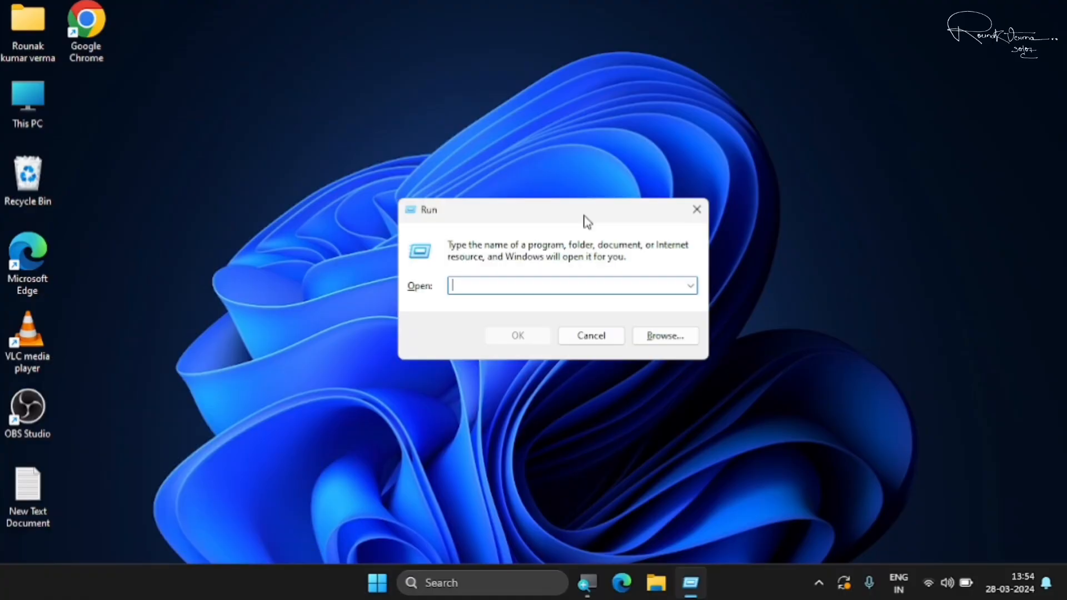
type("powercfg.cpl")
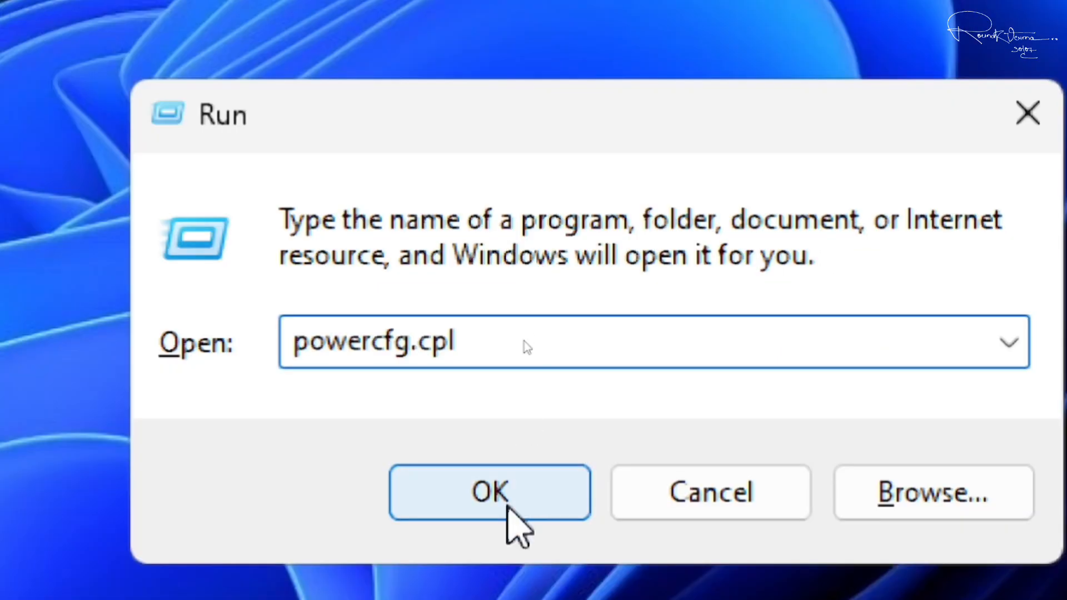
left_click(523, 341)
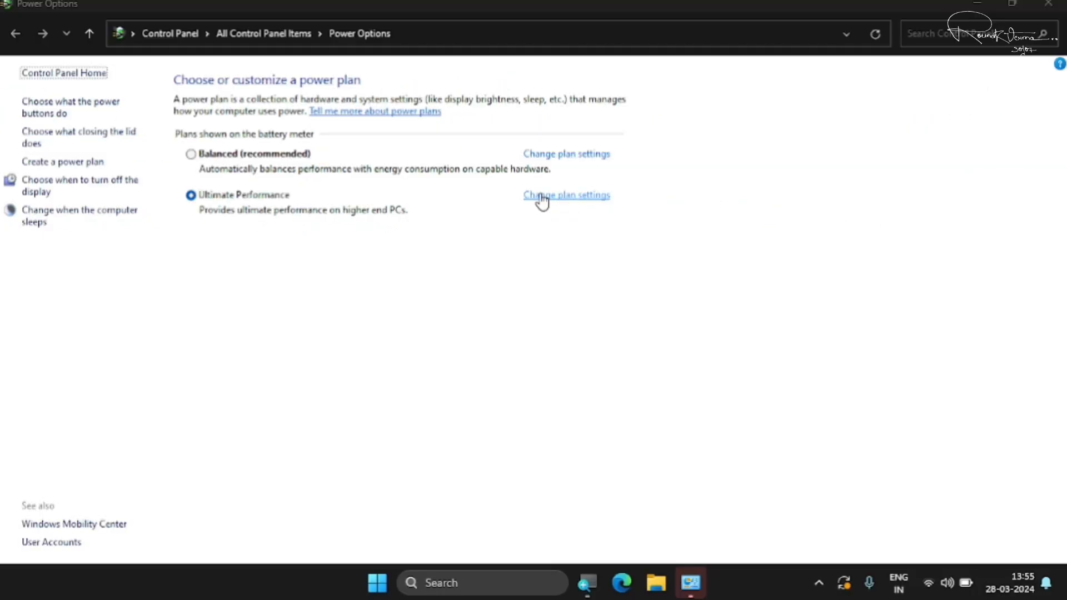
- Open the advanced power settings of the Ultimate Performance plan and choose Ultimate Performance as the plan to customize
left_click(564, 196)
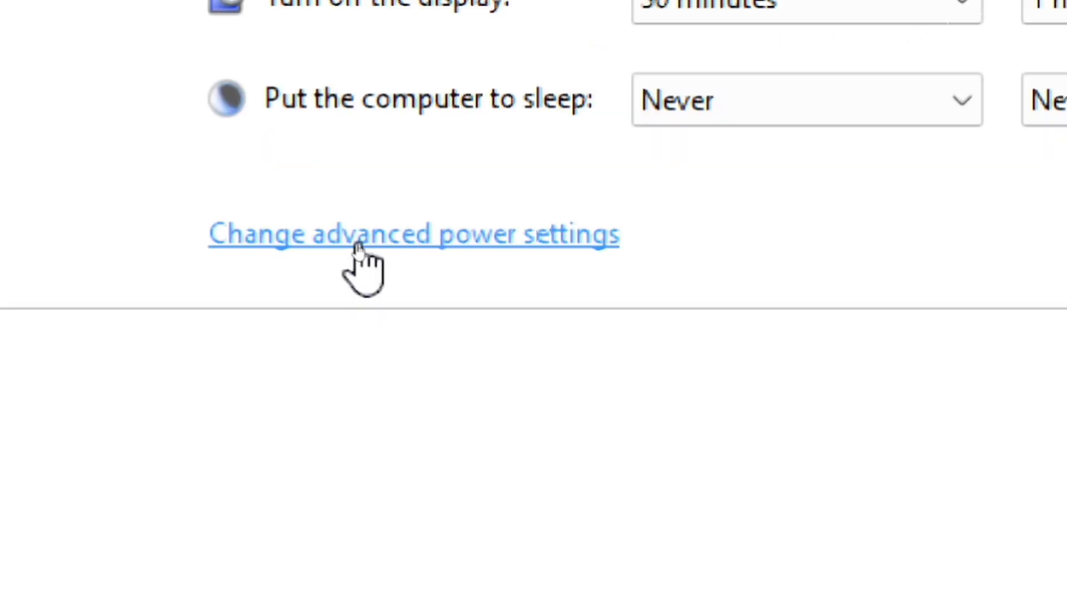
left_click(358, 248)
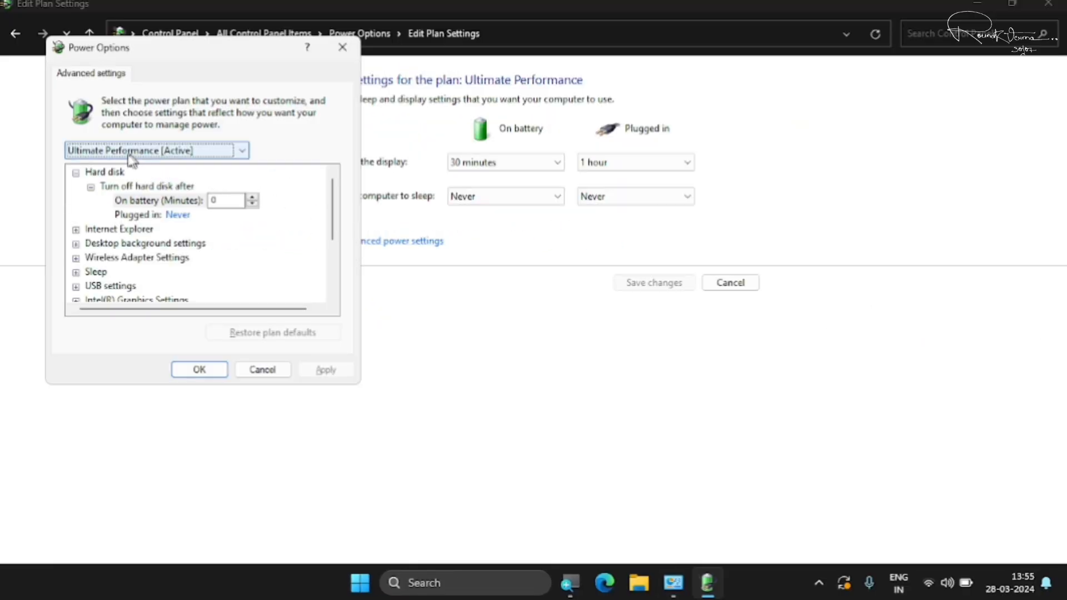
left_click(115, 153)
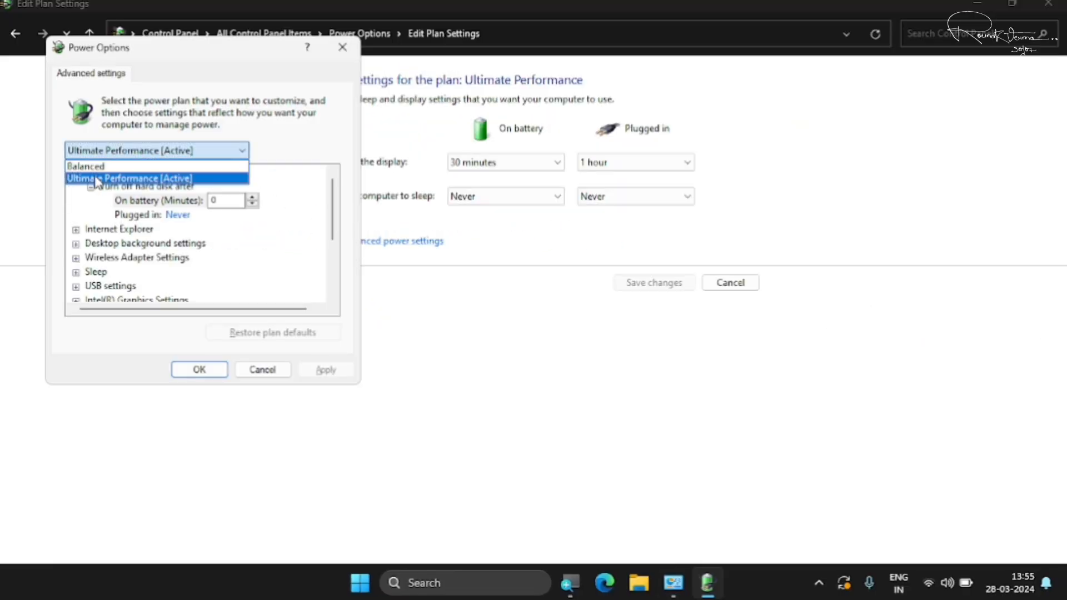
left_click(189, 179)
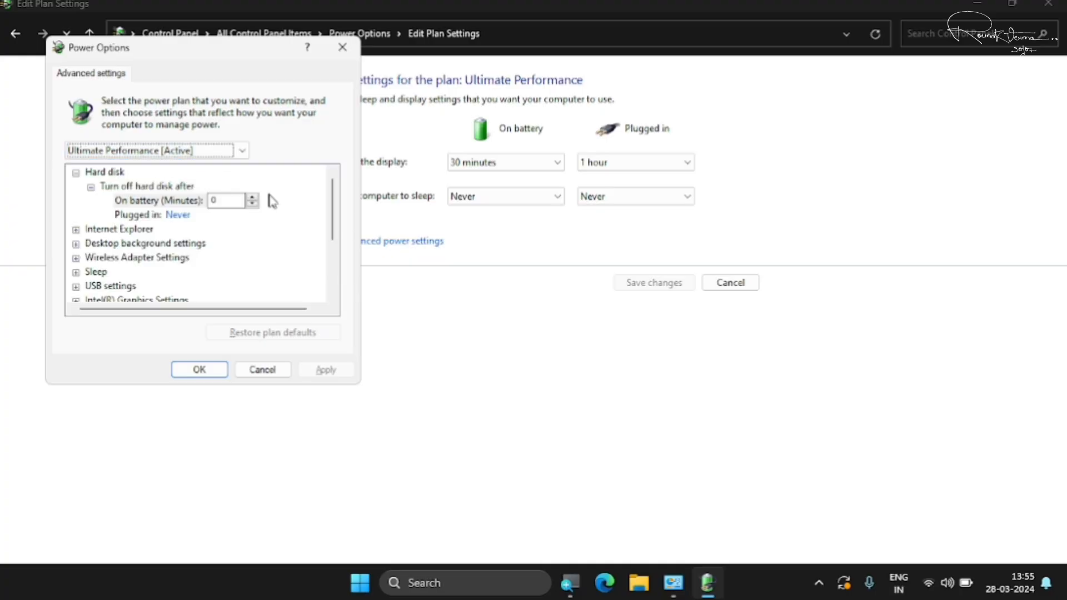
- Set the Intel(R) Graphics Power Plan to Maximum Performance for both on battery and plugged in
left_click_drag(333, 203, 332, 239)
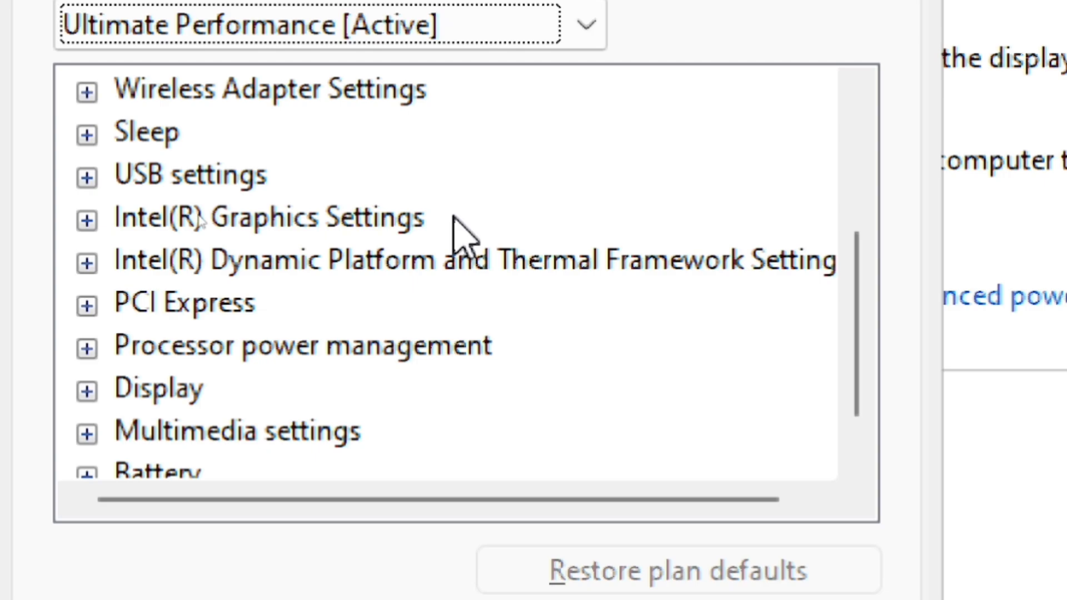
left_click(390, 224)
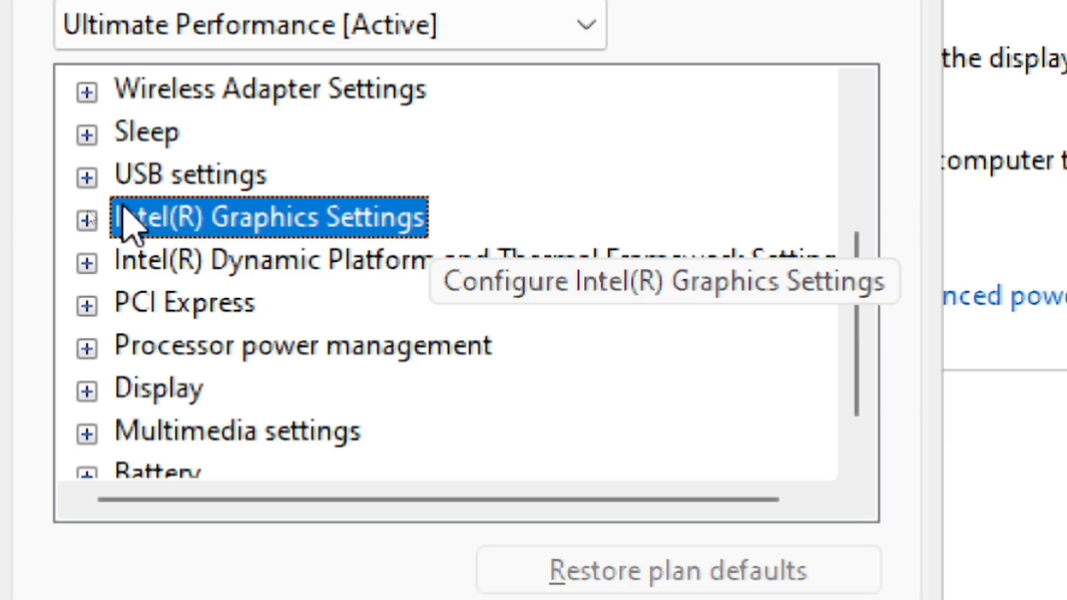
left_click(87, 220)
left_click(131, 264)
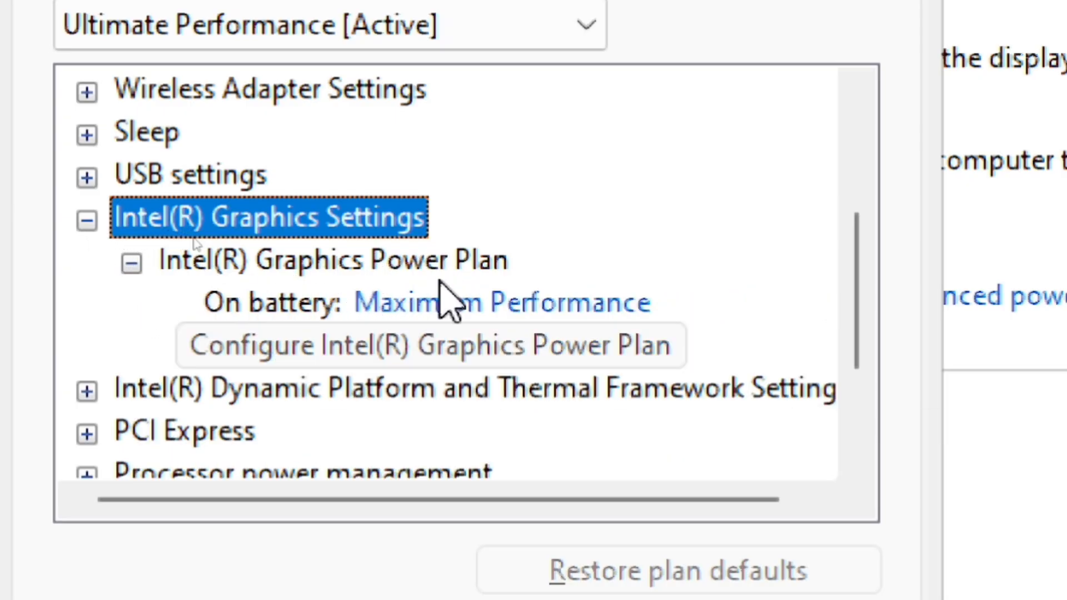
left_click(504, 311)
left_click(504, 314)
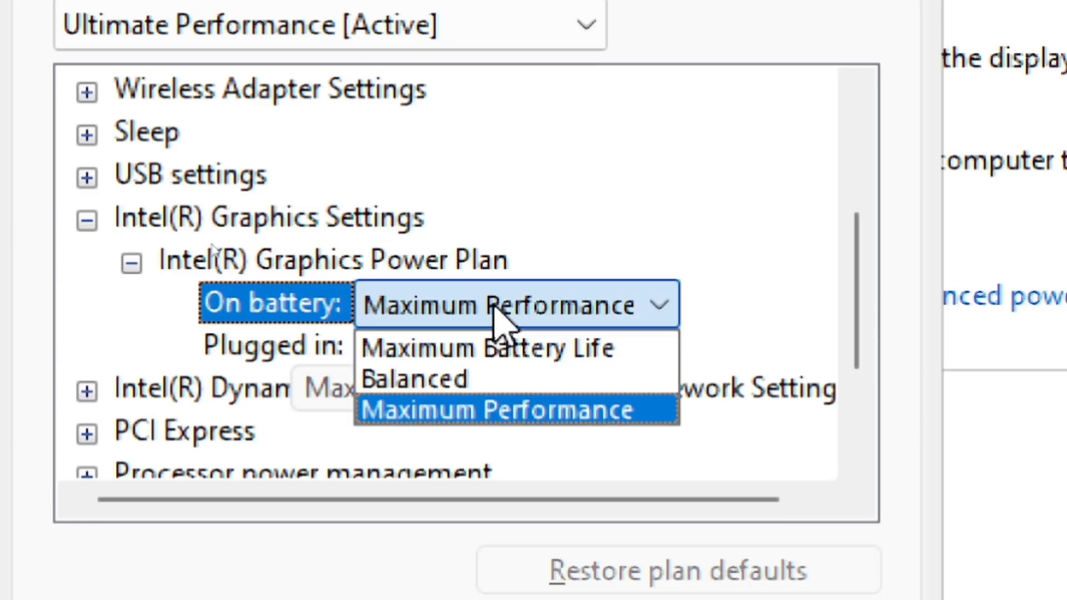
left_click(482, 408)
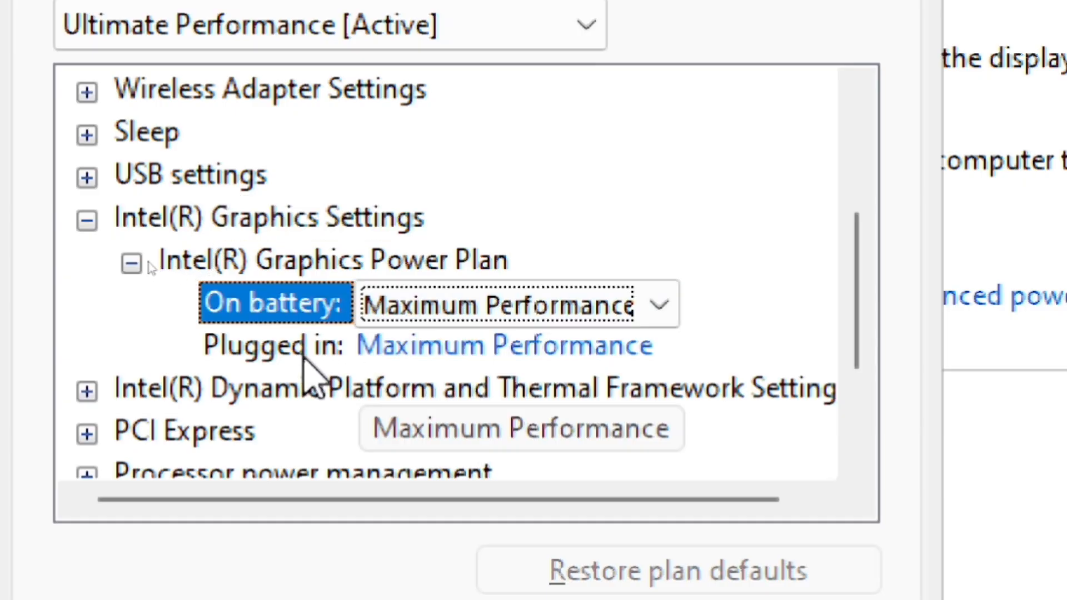
left_click(485, 349)
left_click(485, 349)
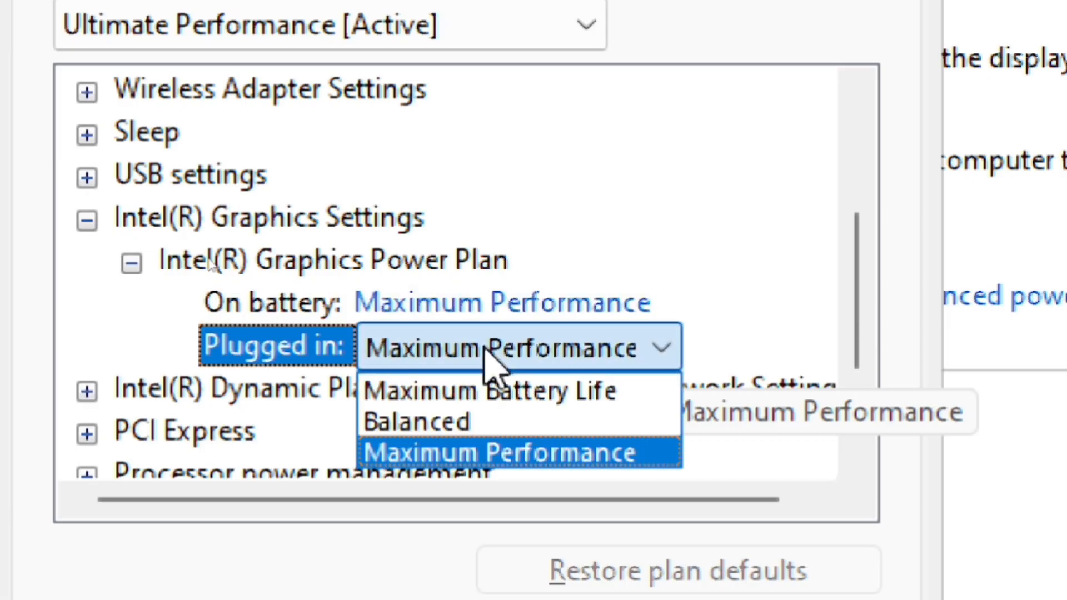
left_click(572, 475)
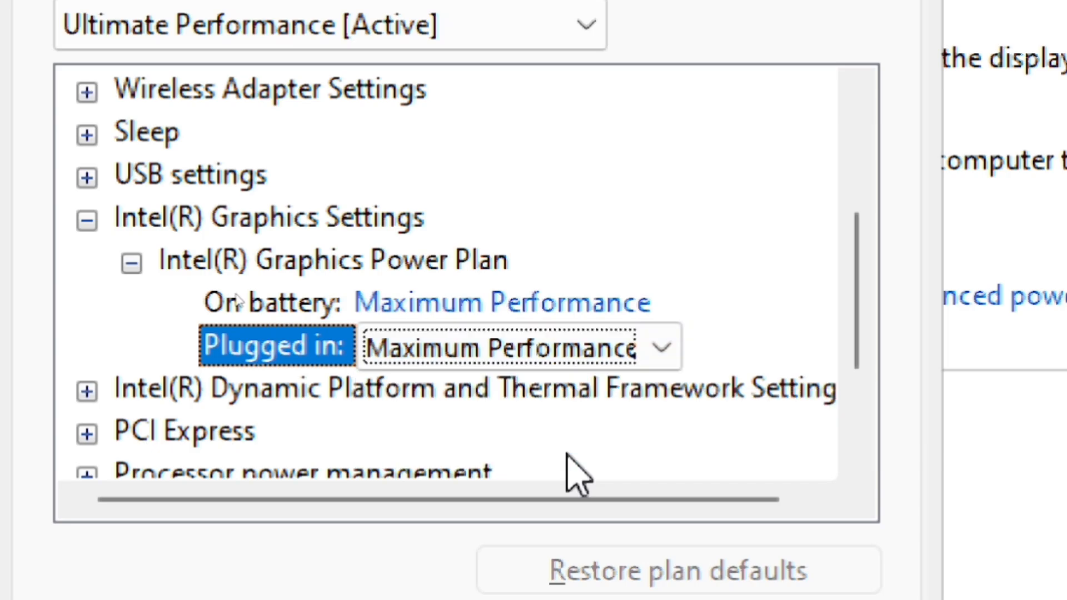
- Examine the minimum and maximum processor state values for battery and plugged-in use under Processor power management
scroll(200, 287, "down", 1)
scroll(200, 286, "down", 1)
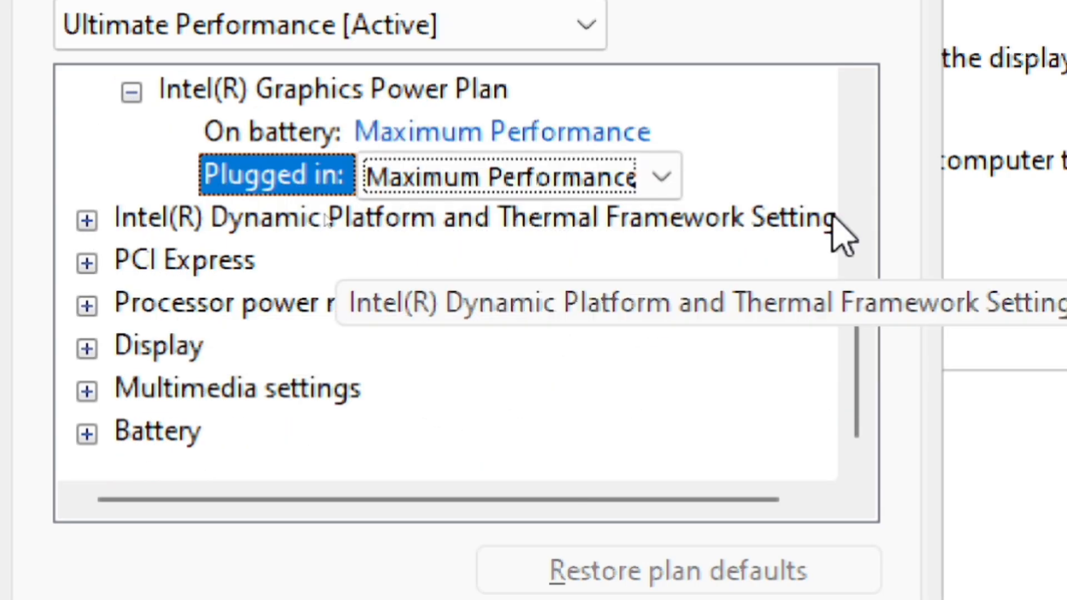
left_click(87, 305)
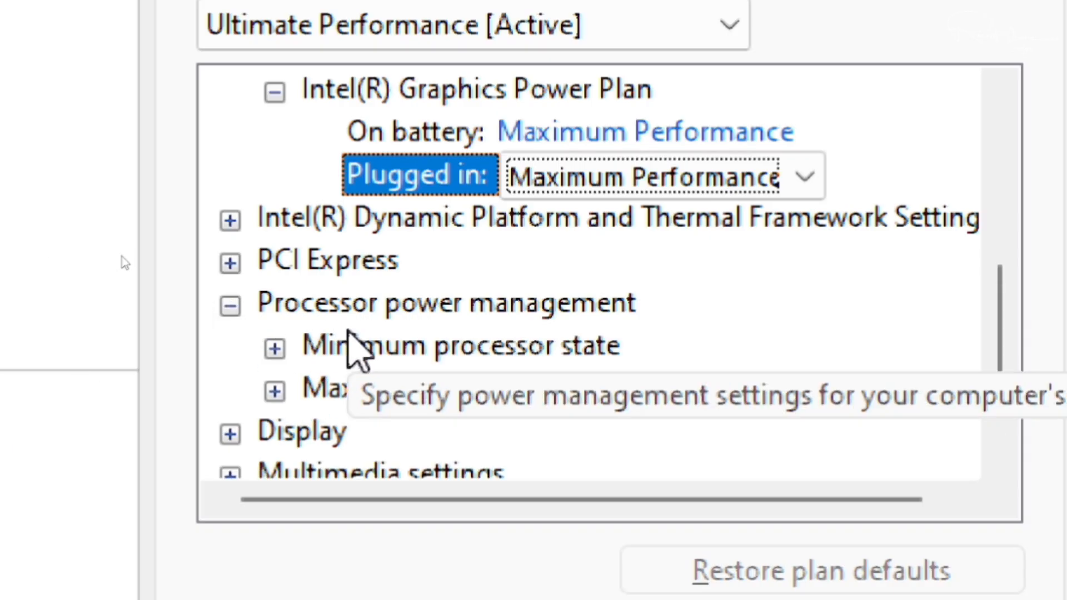
left_click(498, 356)
left_click(274, 348)
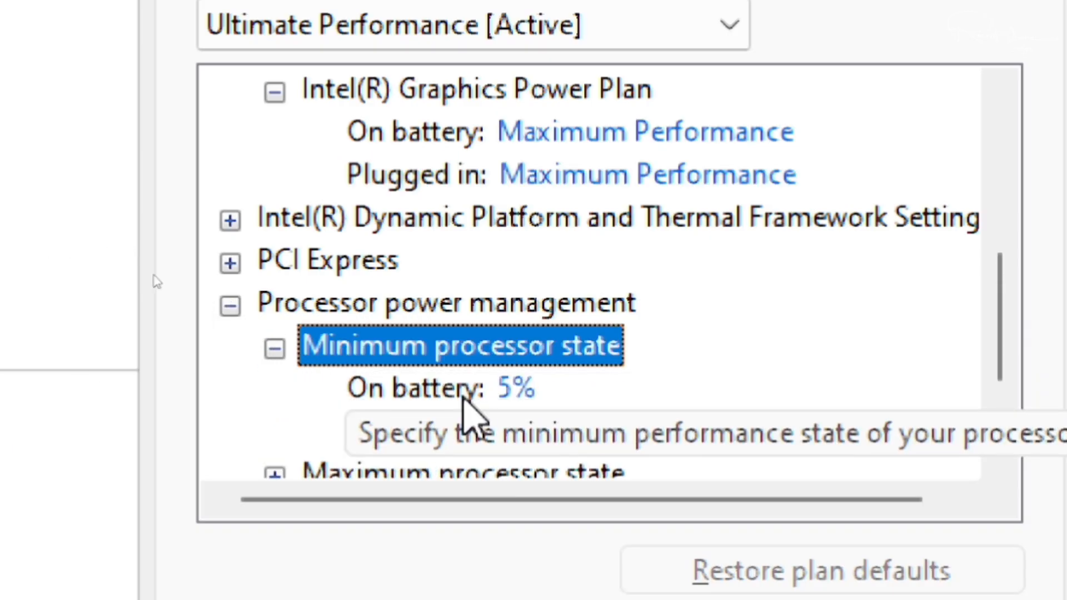
left_click(400, 395)
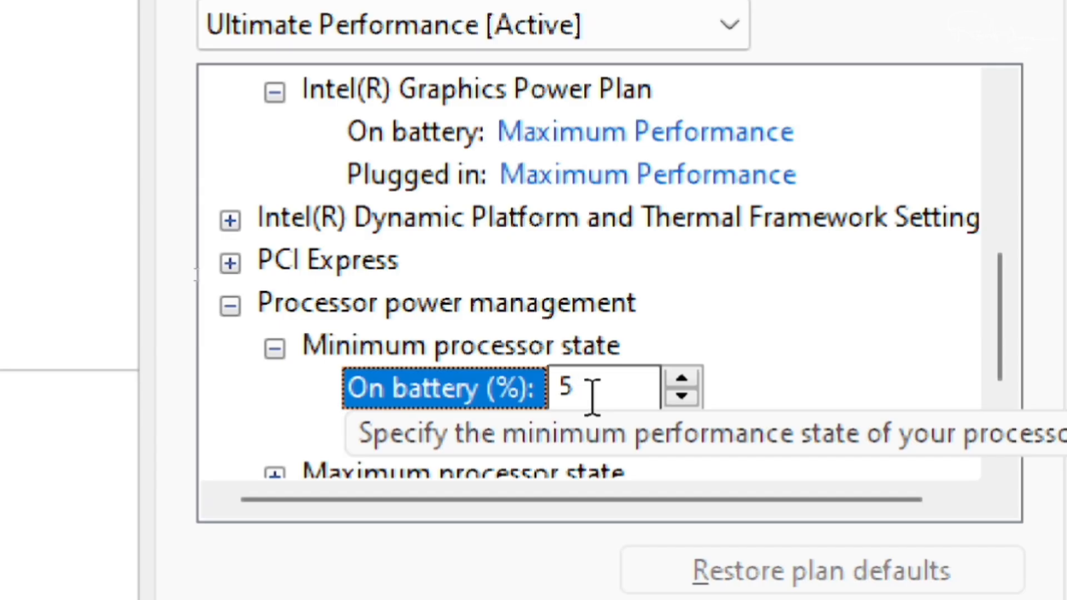
left_click(447, 441)
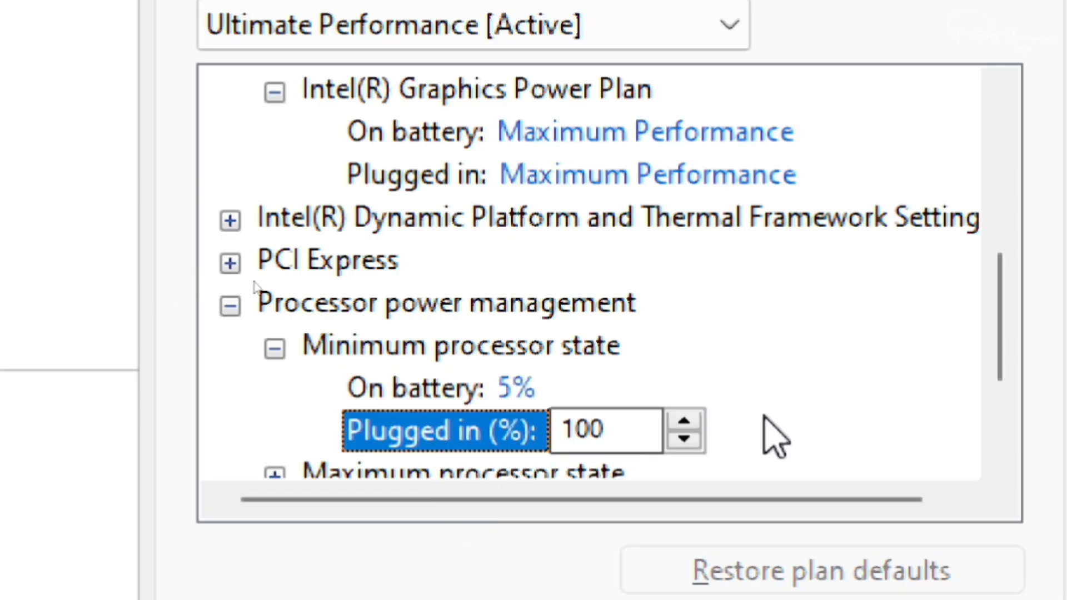
scroll(762, 435, "down", 1)
left_click(276, 349)
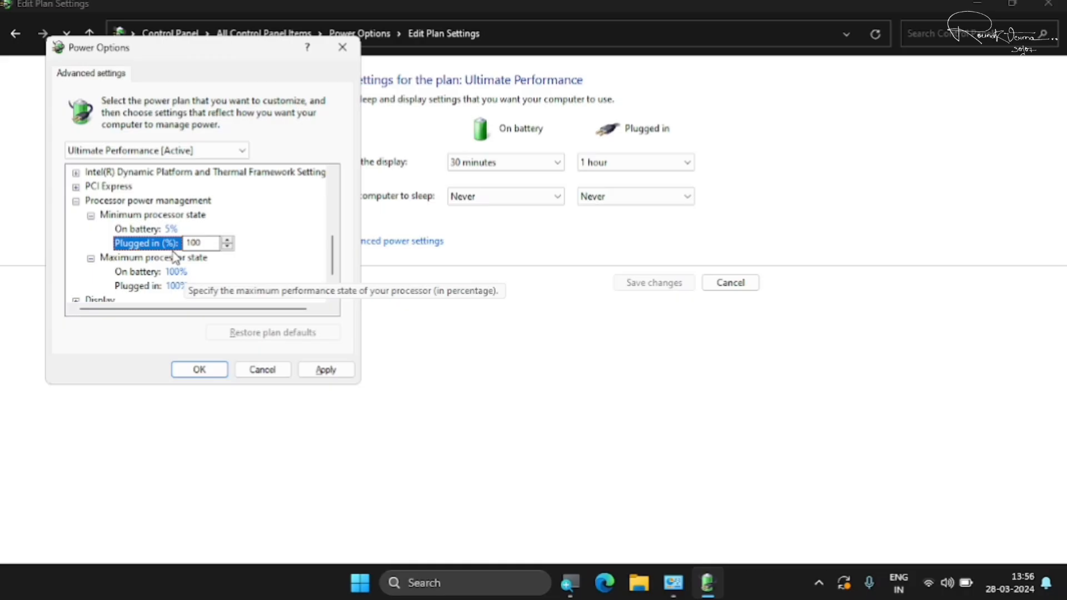
- Apply the advanced power settings, leave the plan's settings page and close Power Options
left_click(327, 370)
left_click(218, 373)
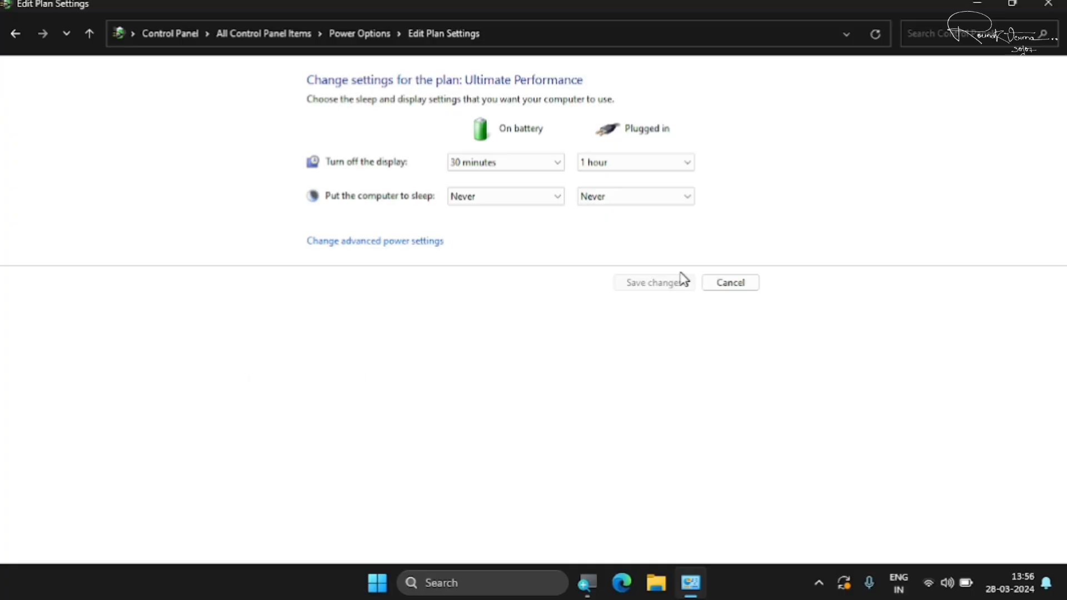
left_click(742, 284)
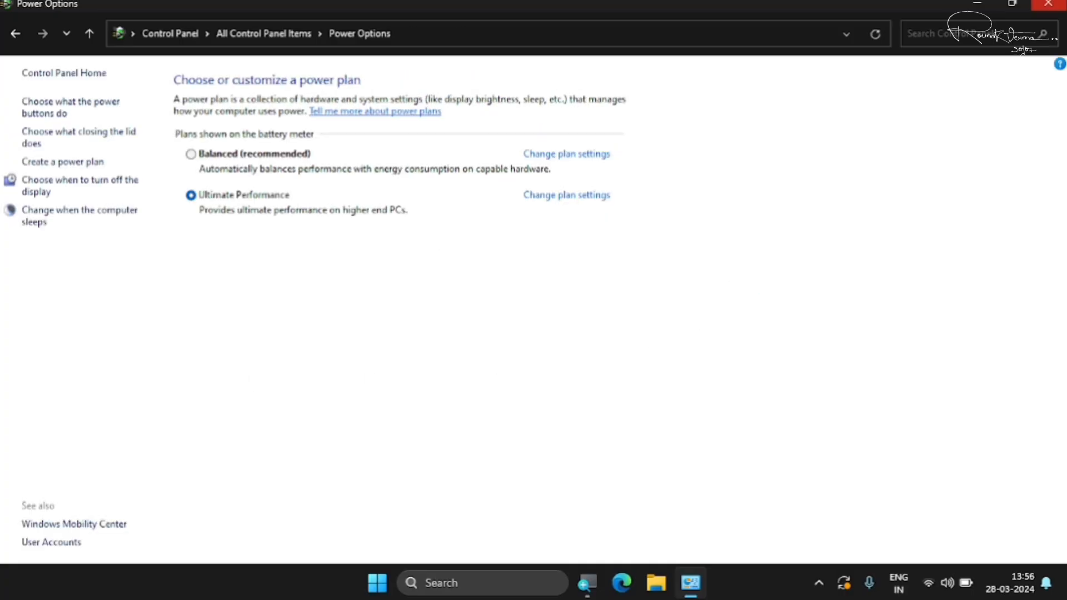
left_click(1048, 4)
left_click(557, 371)
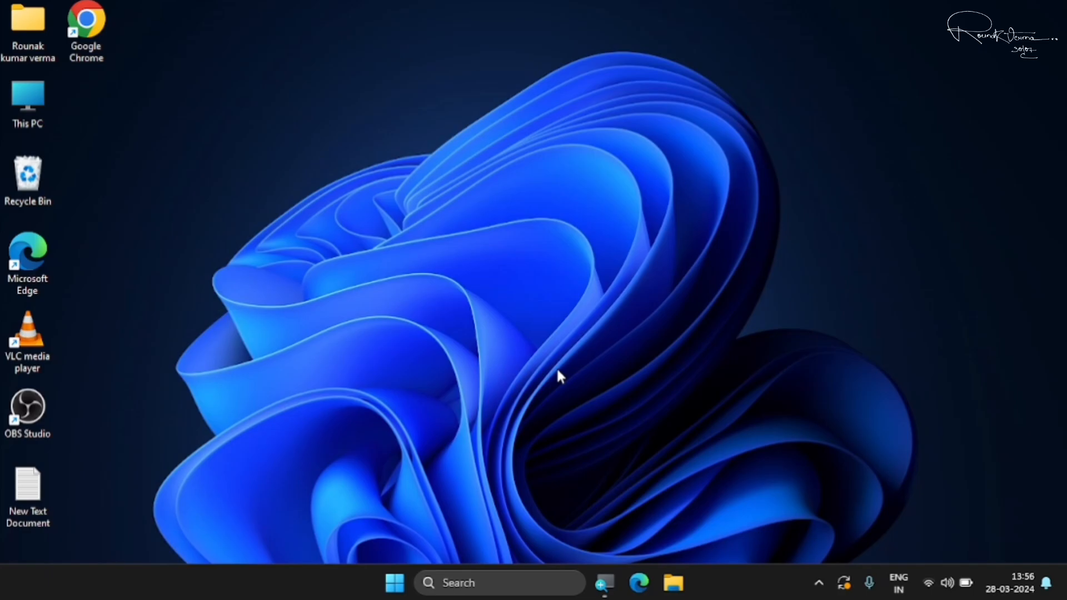
- Open System Configuration by running msconfig
key("super+r")
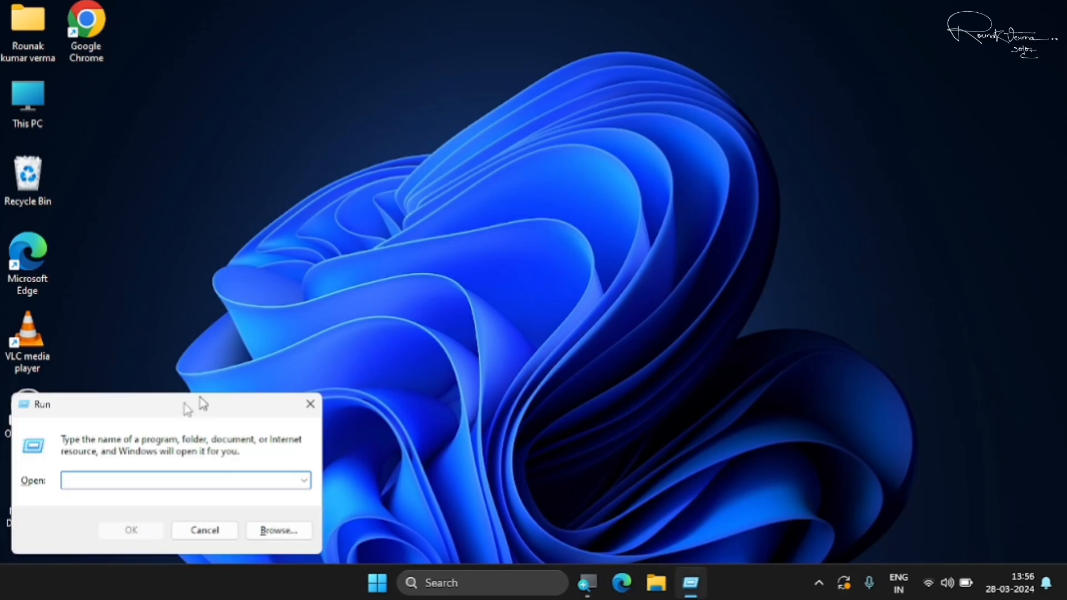
left_click_drag(182, 405, 589, 164)
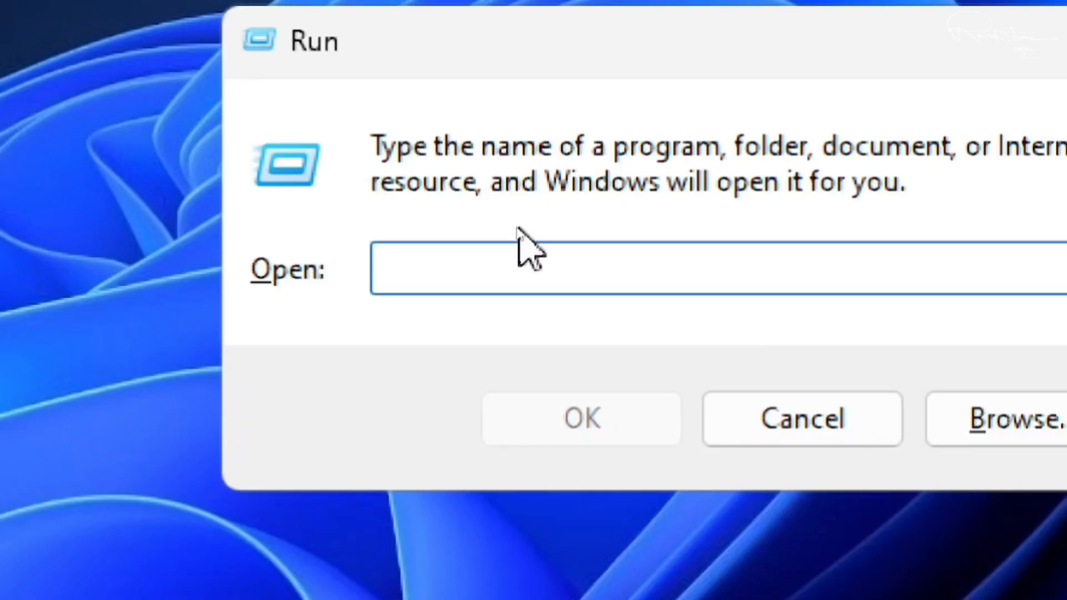
type("mscon")
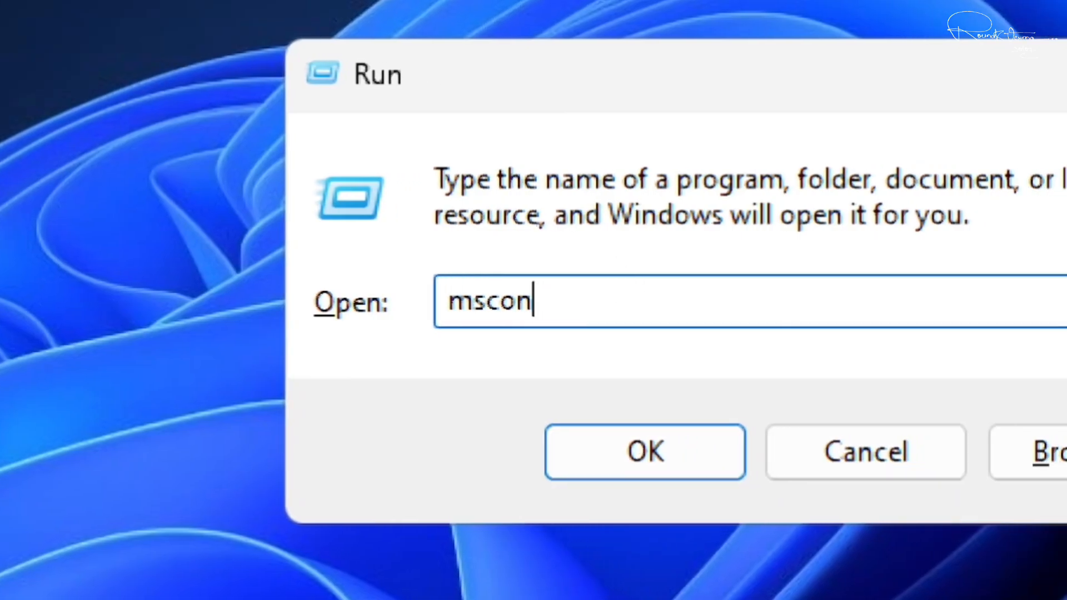
type("fig")
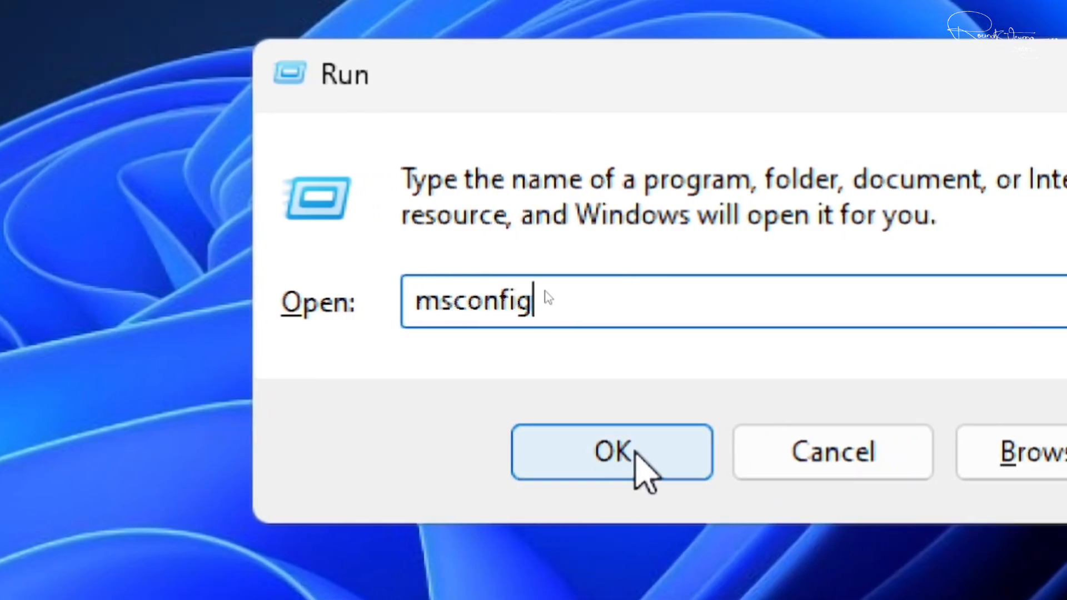
left_click(635, 451)
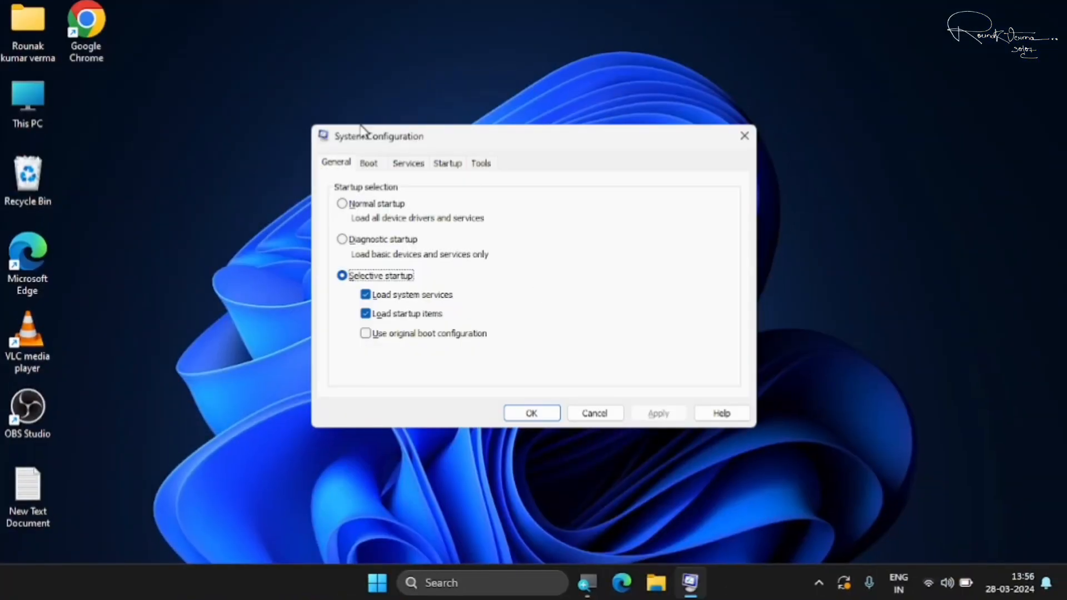
- Enable the number of processors option in the advanced boot options for Windows 11 and set it to 4
left_click(368, 163)
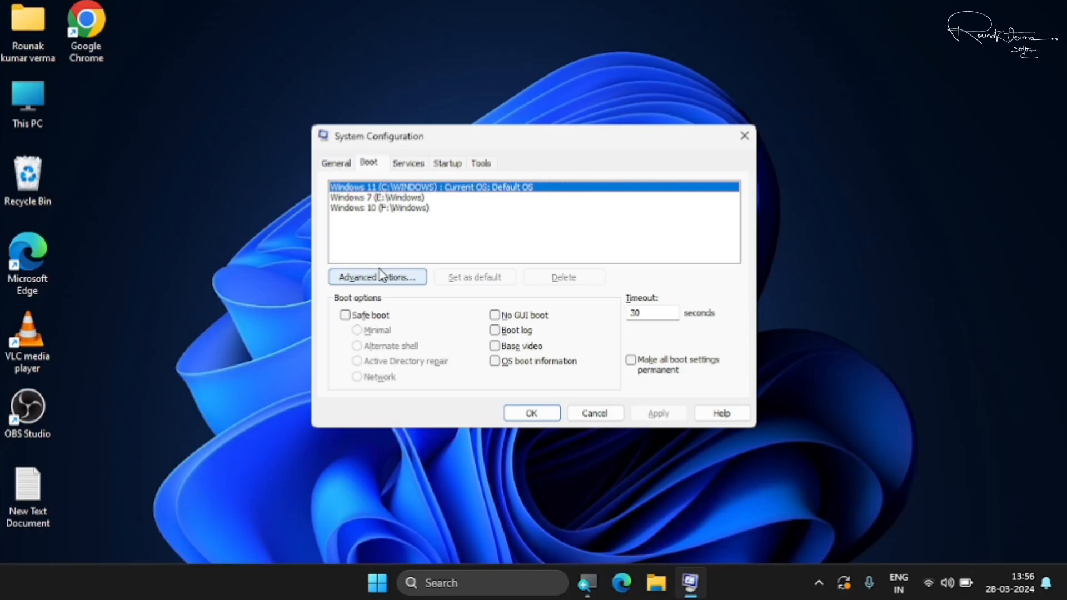
left_click(380, 503)
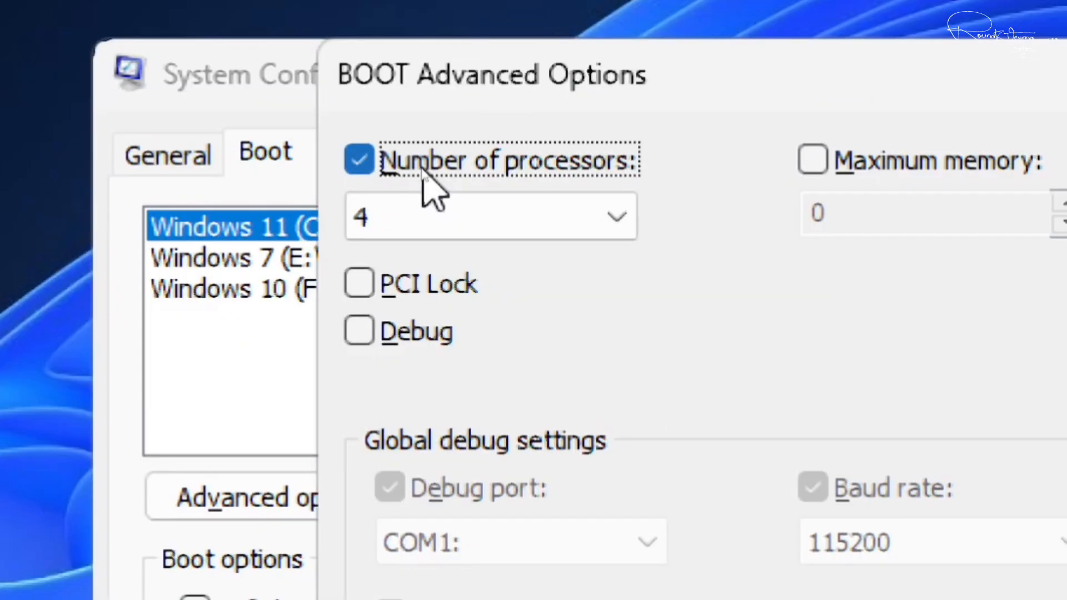
left_click(422, 169)
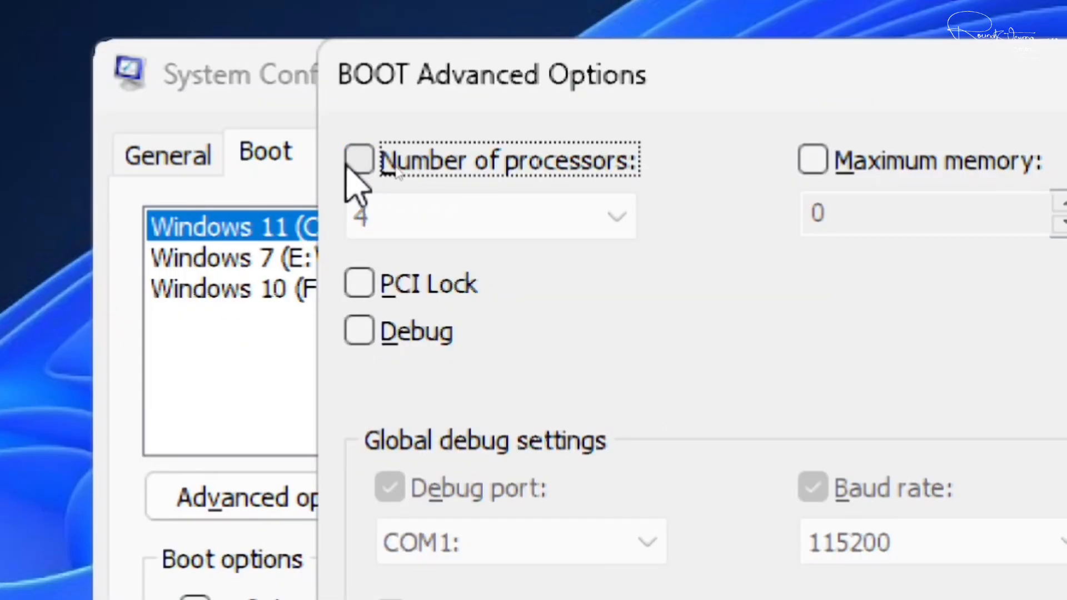
left_click(358, 164)
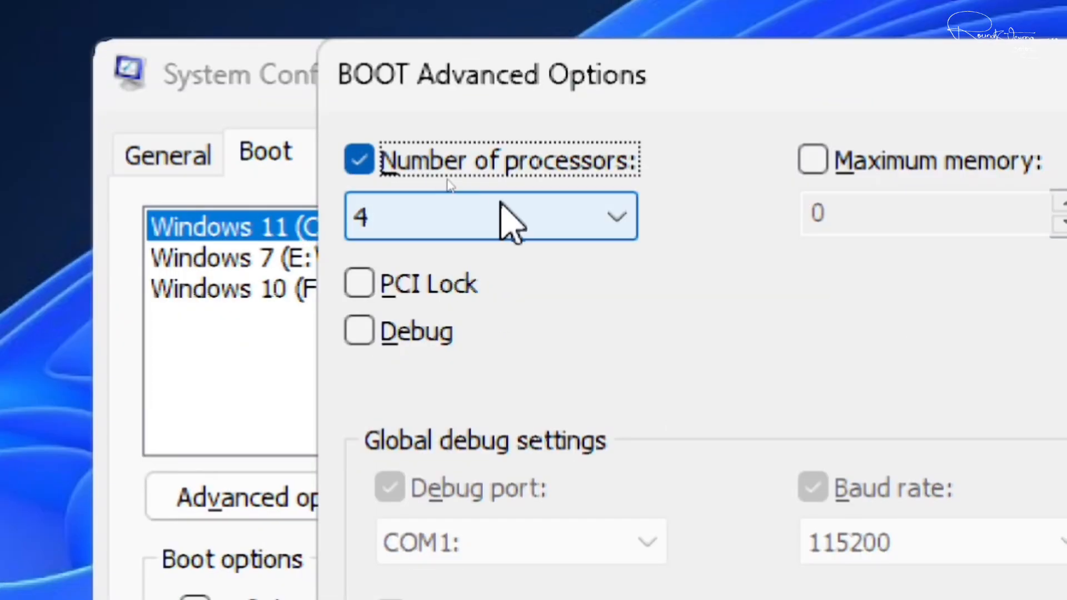
left_click(519, 214)
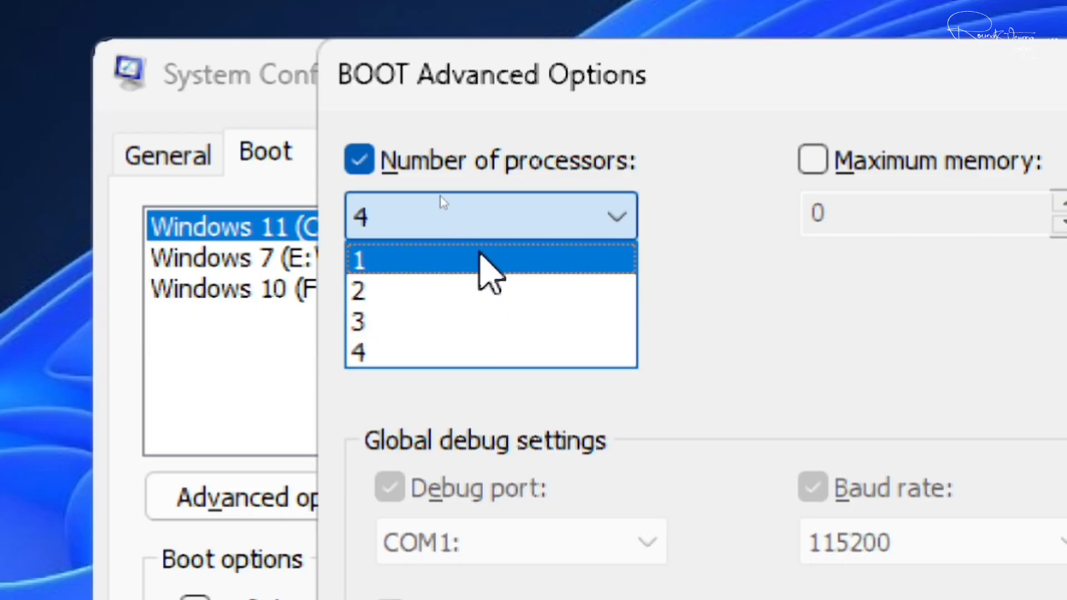
left_click(482, 256)
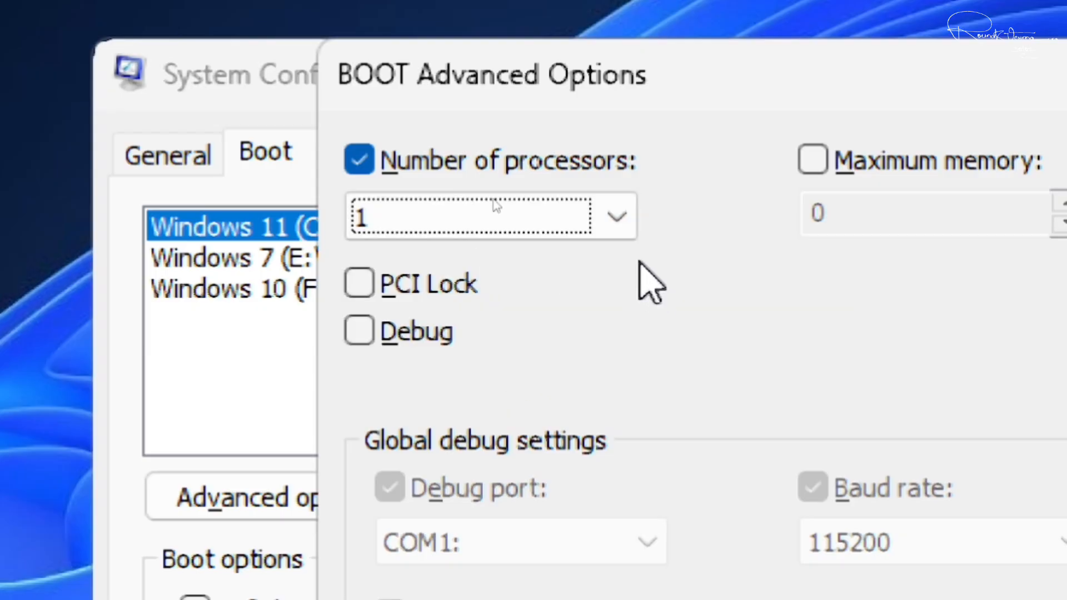
left_click(614, 227)
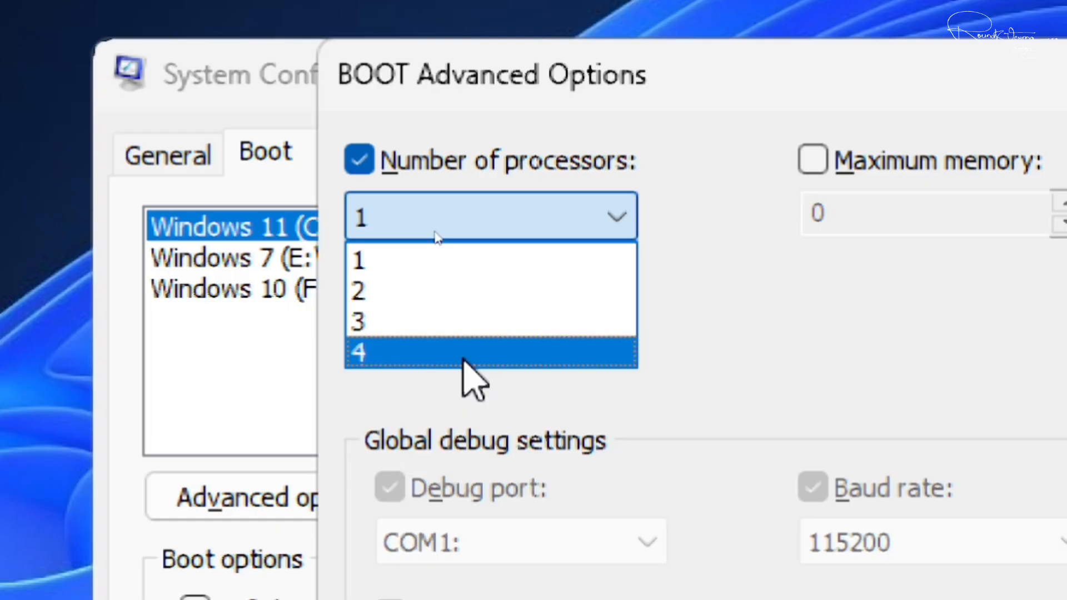
left_click(464, 358)
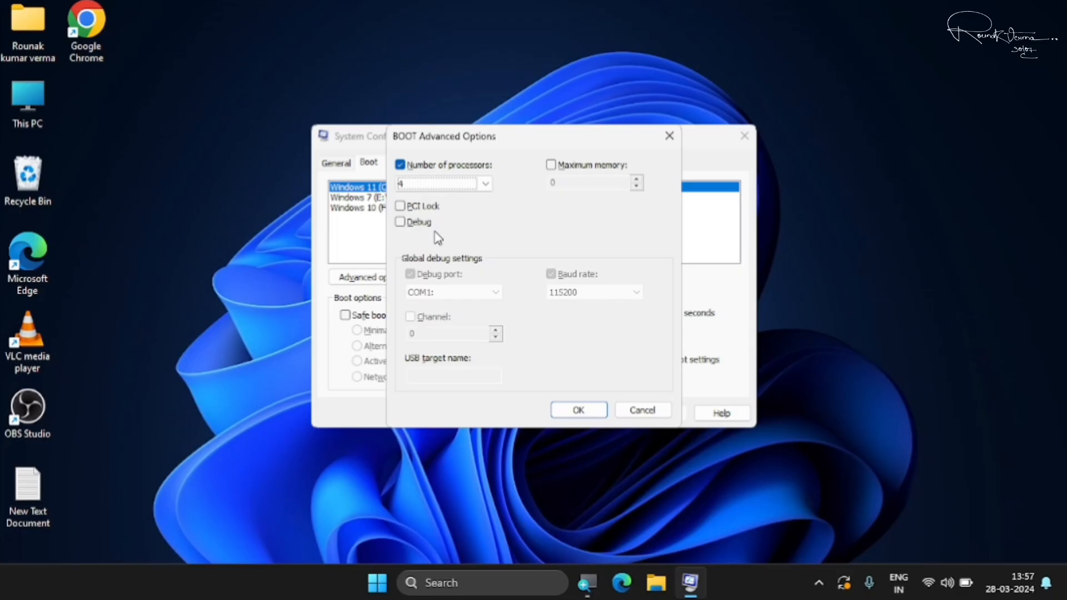
- Confirm the boot changes, close System Configuration and dismiss the restart request
left_click(579, 409)
left_click(650, 415)
left_click(542, 413)
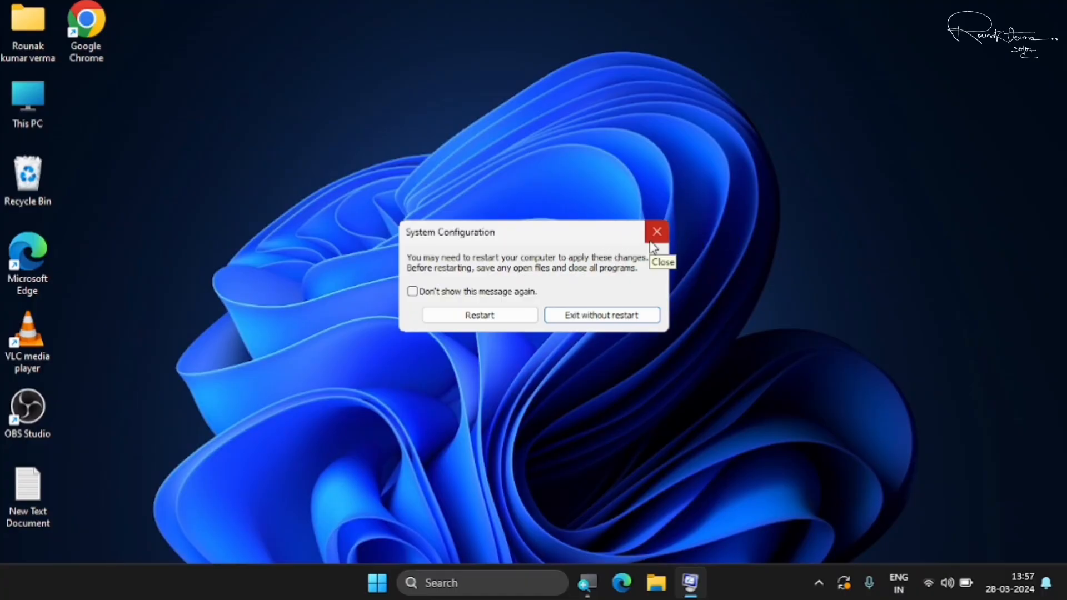
left_click(652, 239)
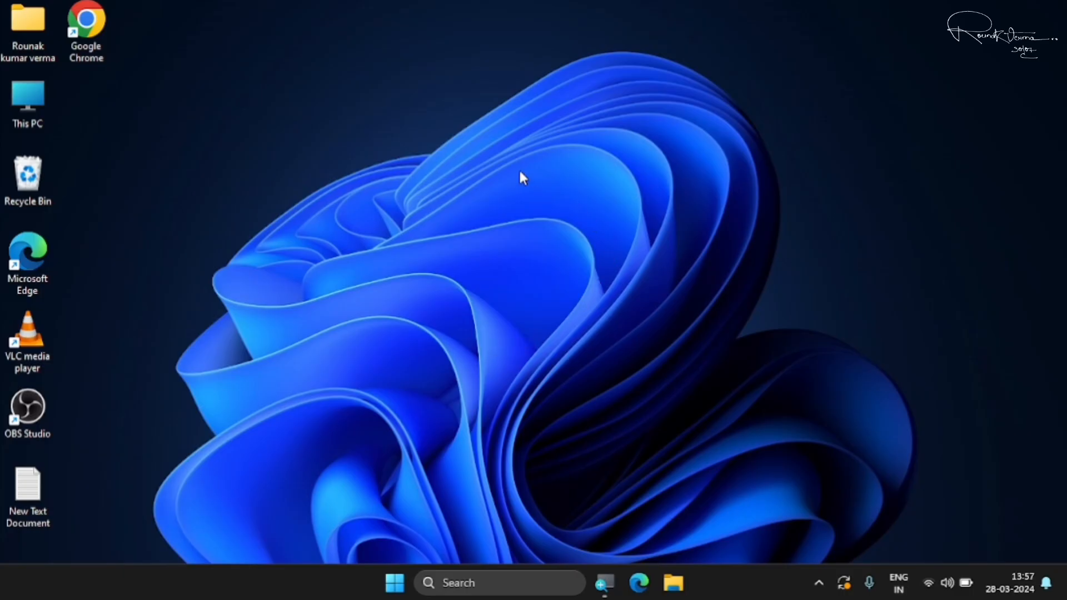
- Open the installed apps list in Windows Settings and examine which apps are on the PC
key("super+i")
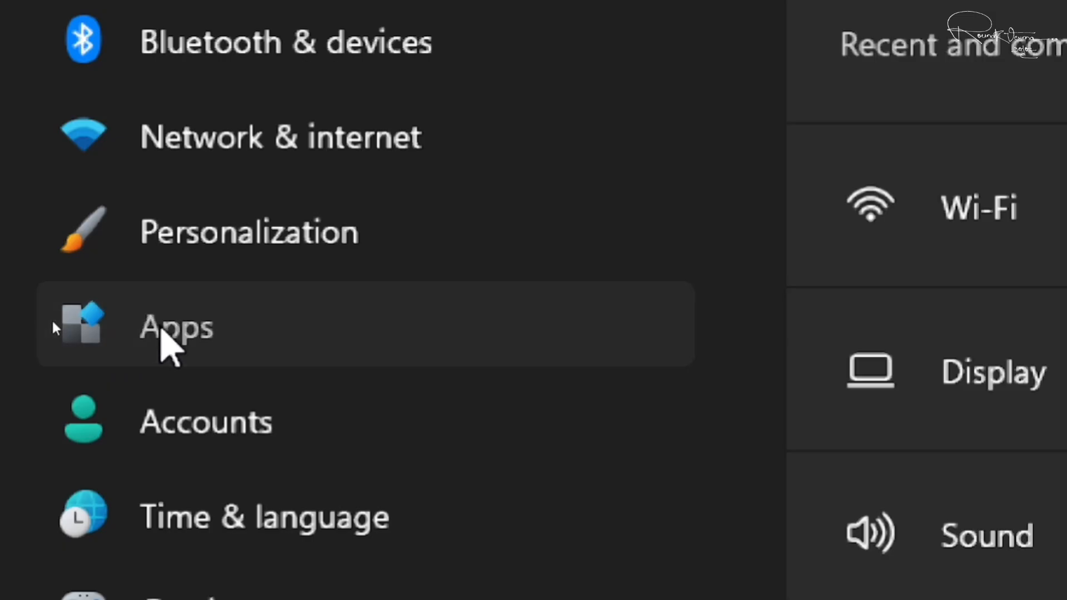
left_click(52, 319)
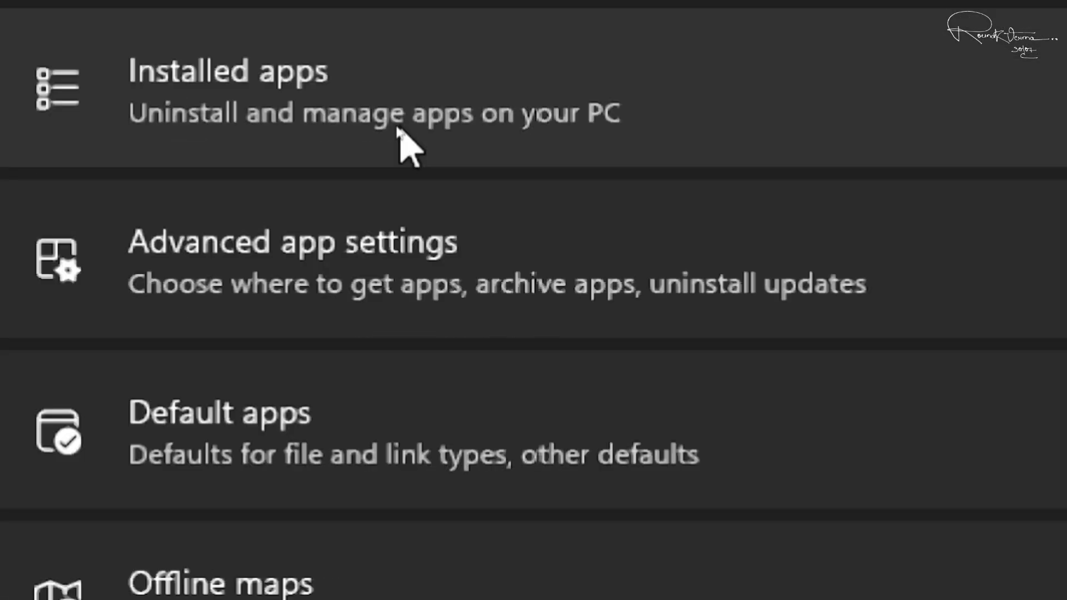
left_click(399, 131)
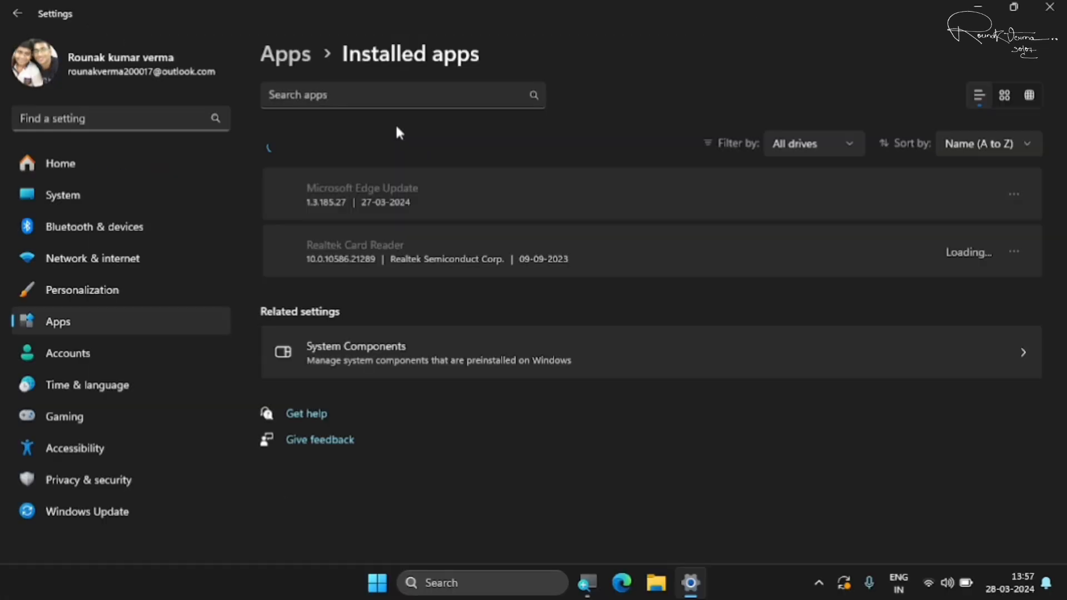
scroll(530, 417, "down", 2)
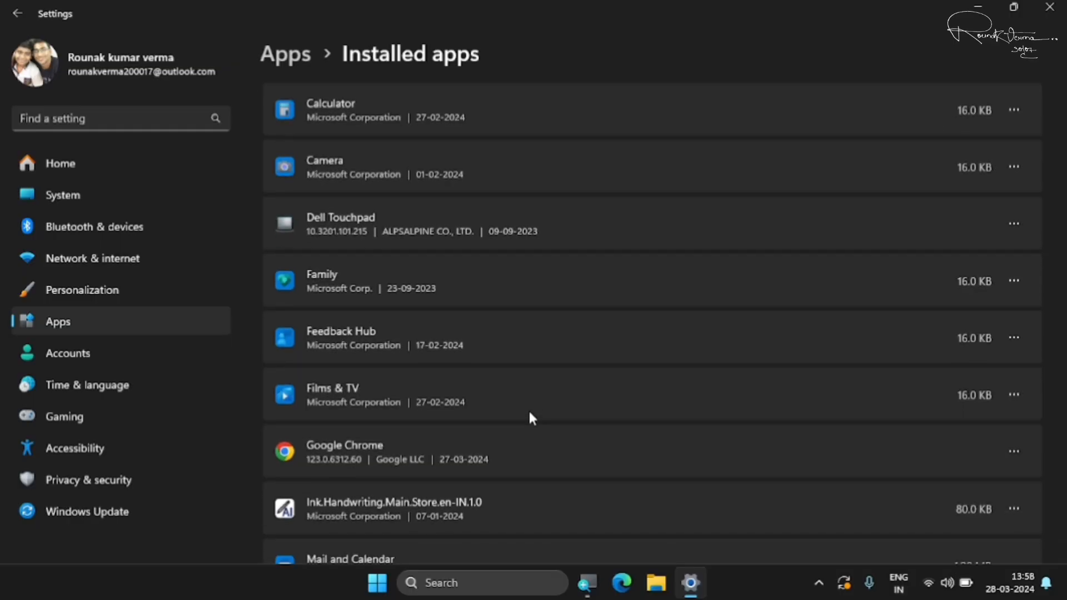
scroll(530, 415, "down", 4)
scroll(531, 417, "down", 2)
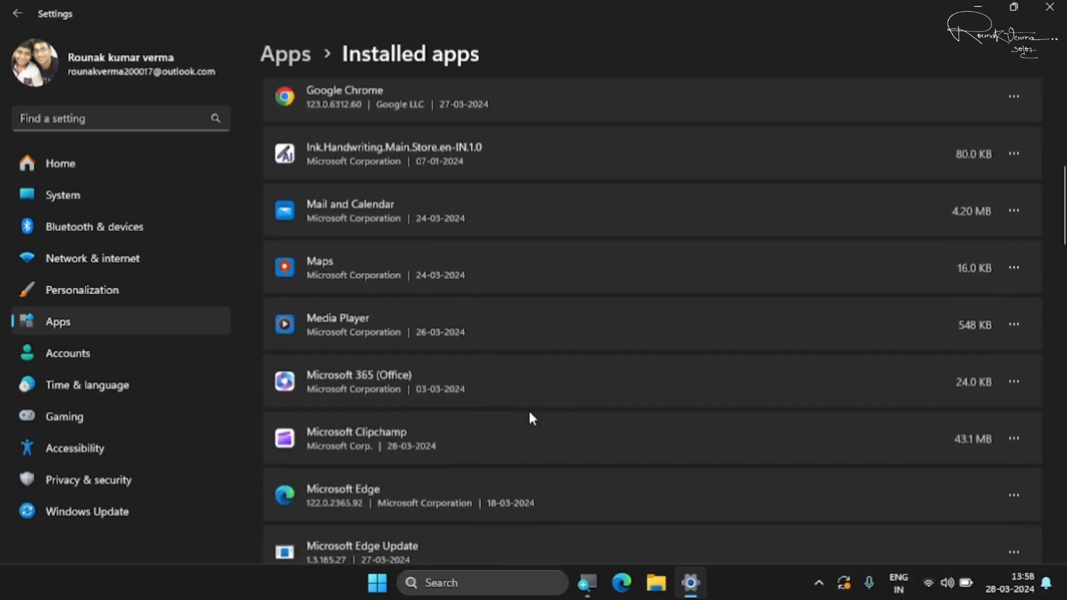
scroll(531, 416, "up", 1)
scroll(530, 417, "down", 3)
scroll(530, 417, "down", 1)
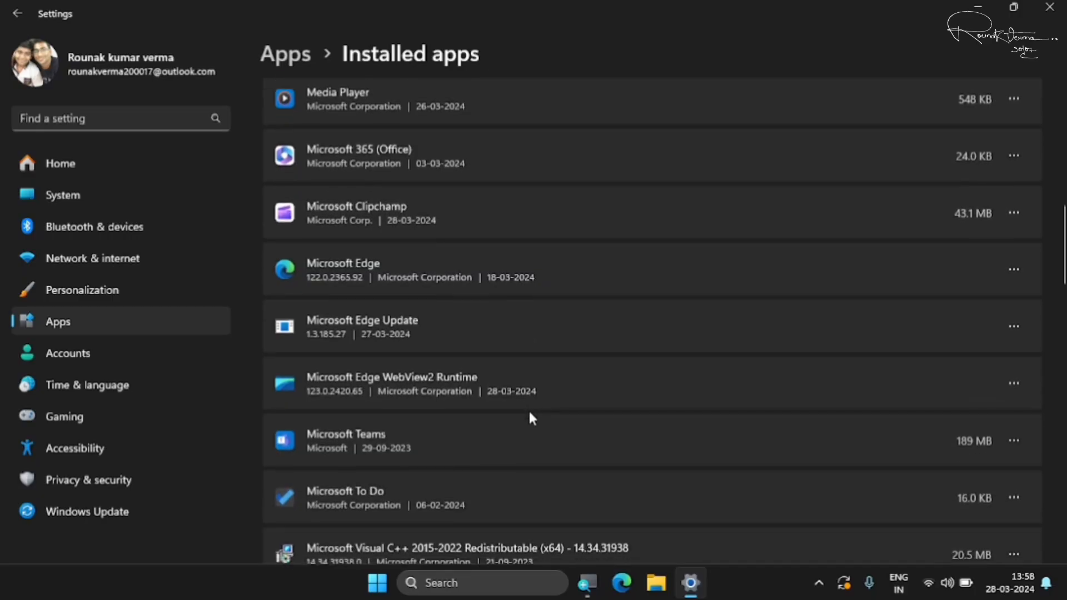
scroll(529, 414, "up", 4)
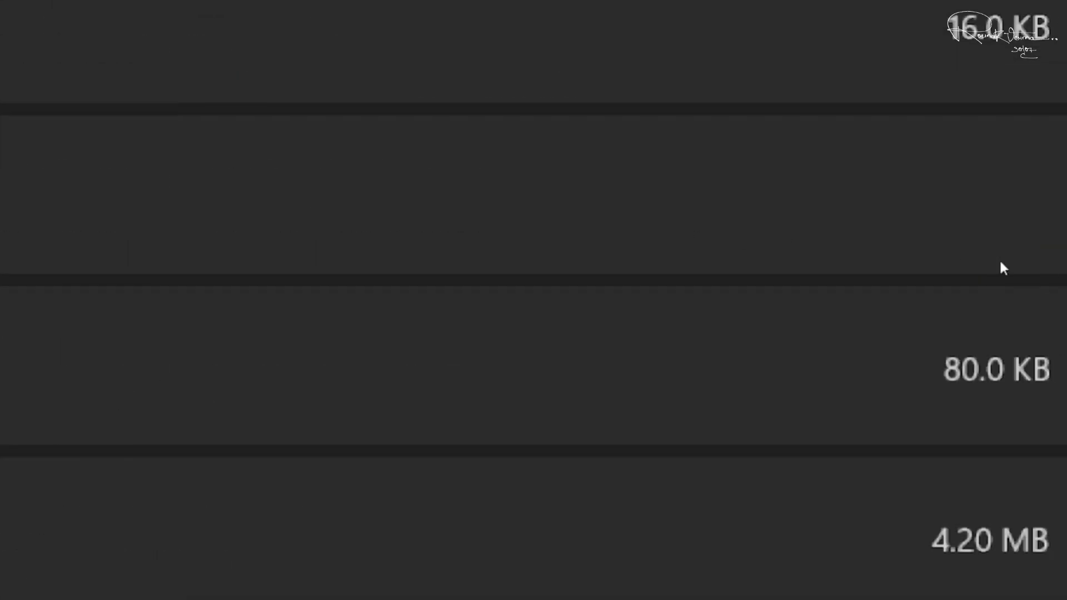
- View the uninstall option for Google Chrome, dismiss it and close Settings
left_click(919, 201)
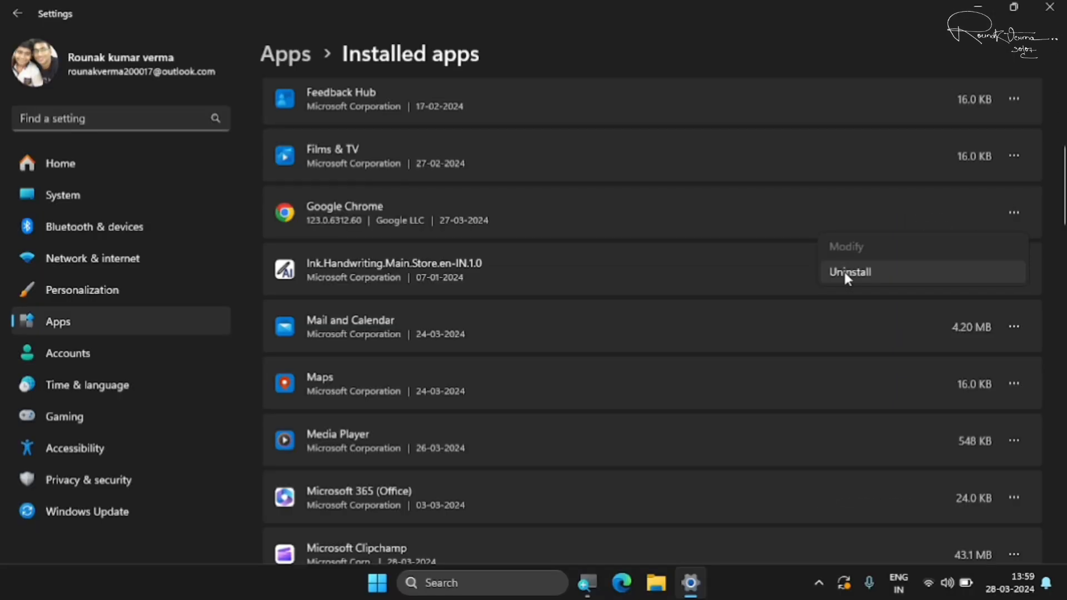
left_click(756, 2)
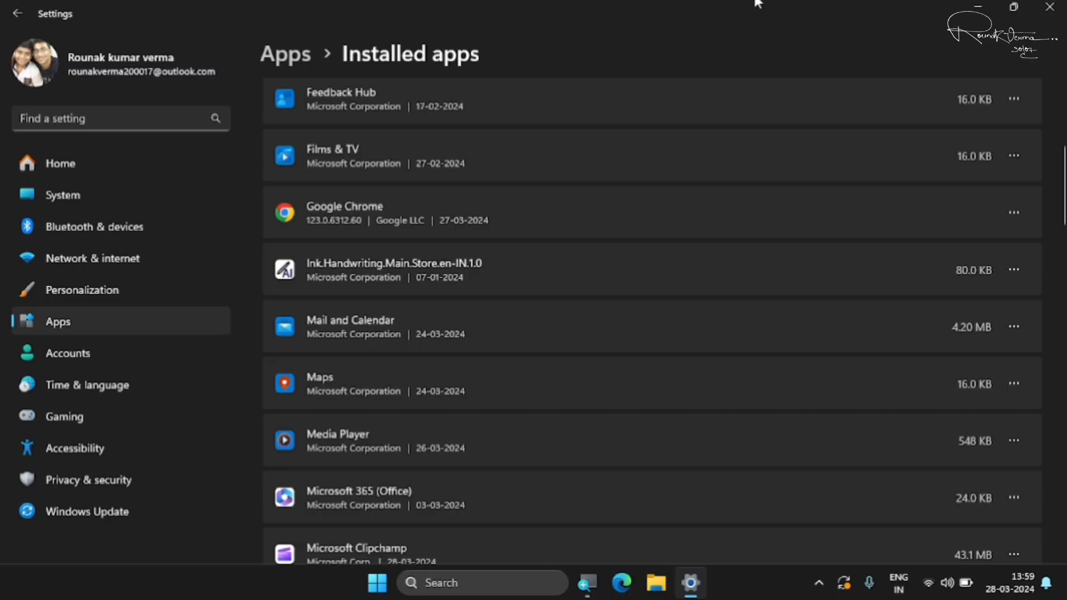
left_click(1050, 6)
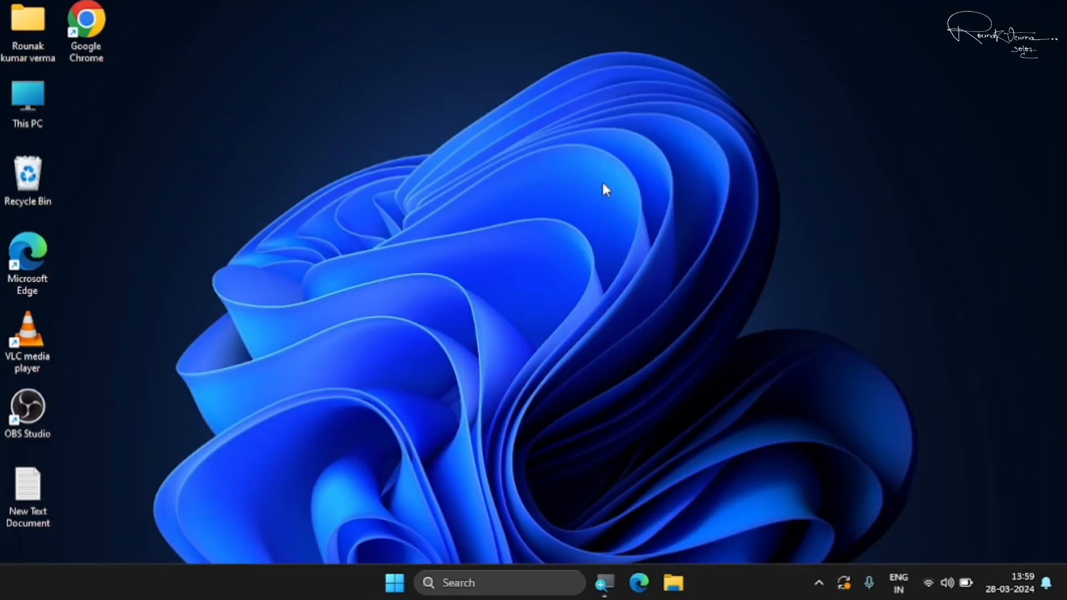
- Open the advanced temporary files options from the cleanup recommendations in the system storage settings
key("super+i")
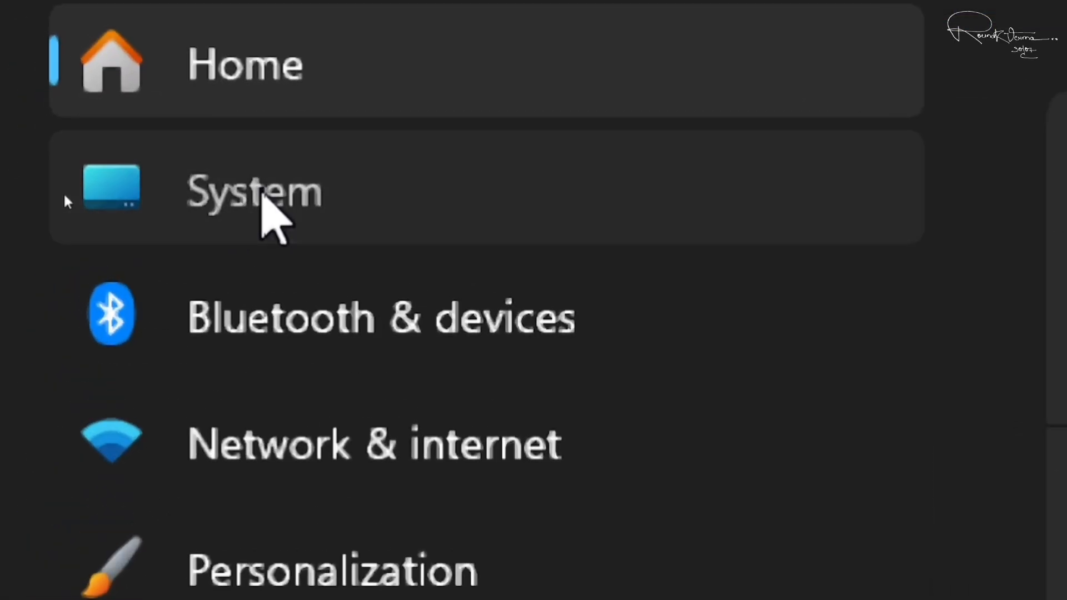
left_click(262, 194)
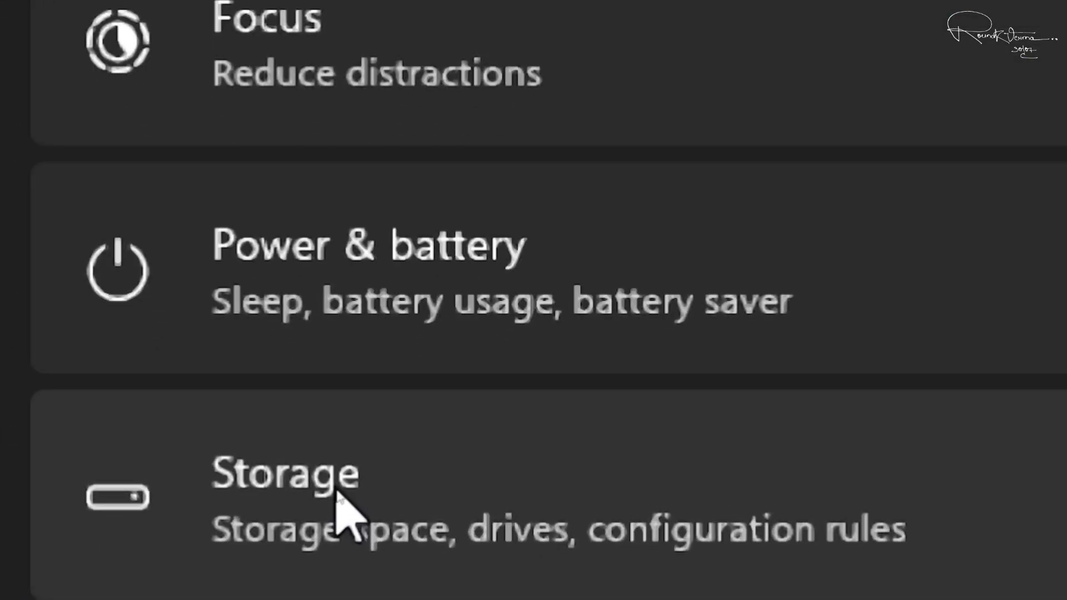
left_click(335, 490)
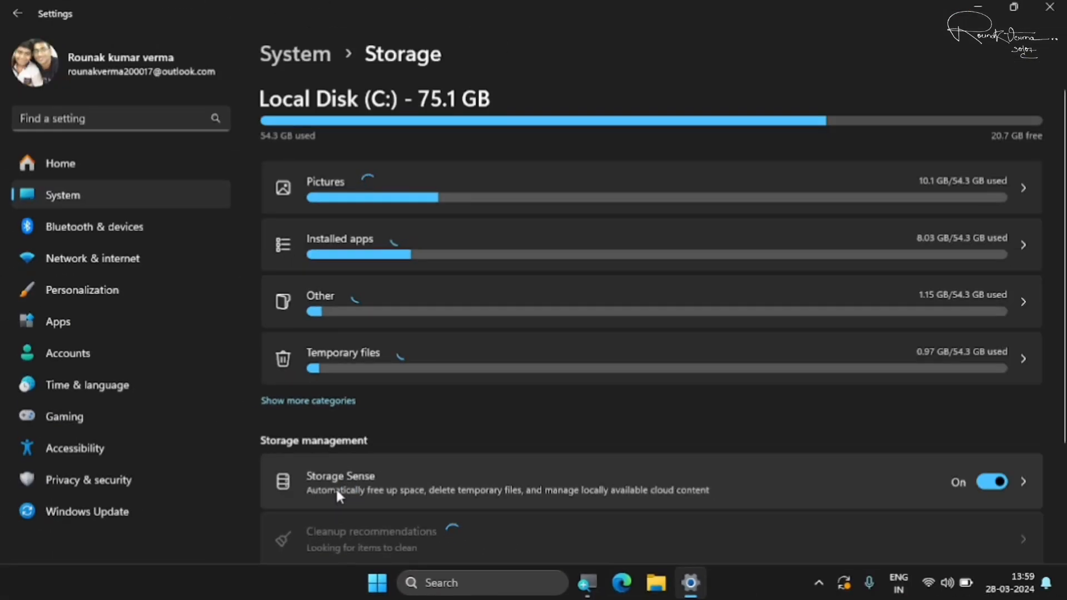
scroll(549, 425, "down", 2)
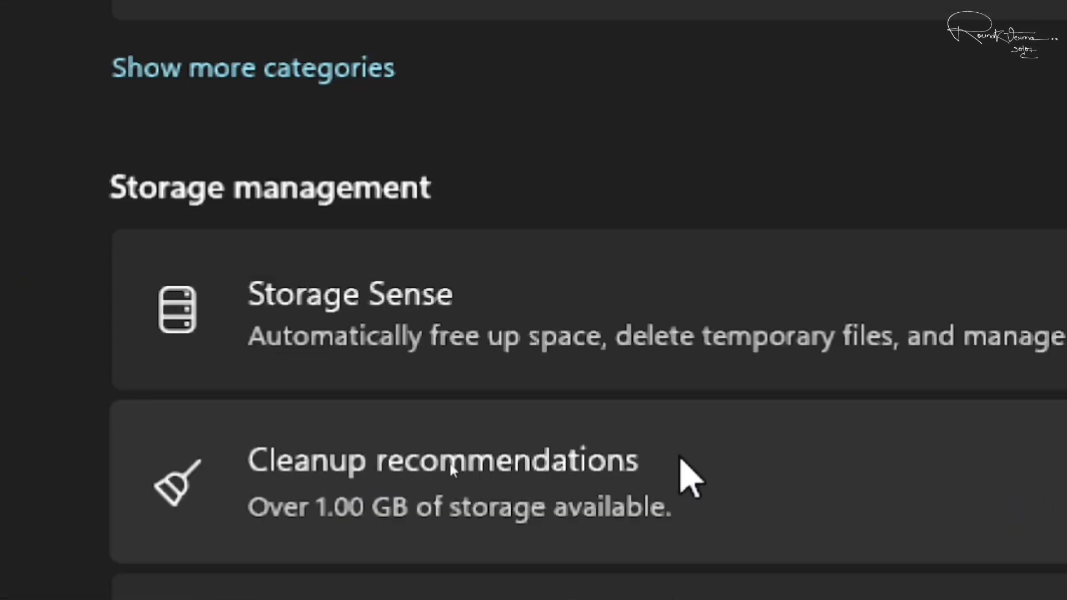
left_click(450, 466)
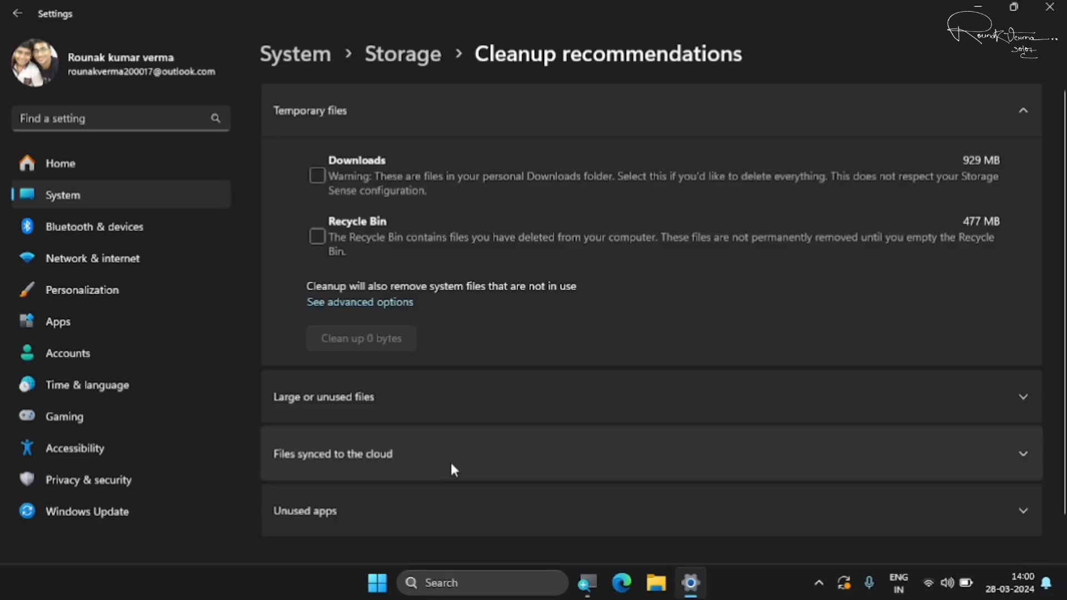
left_click(351, 302)
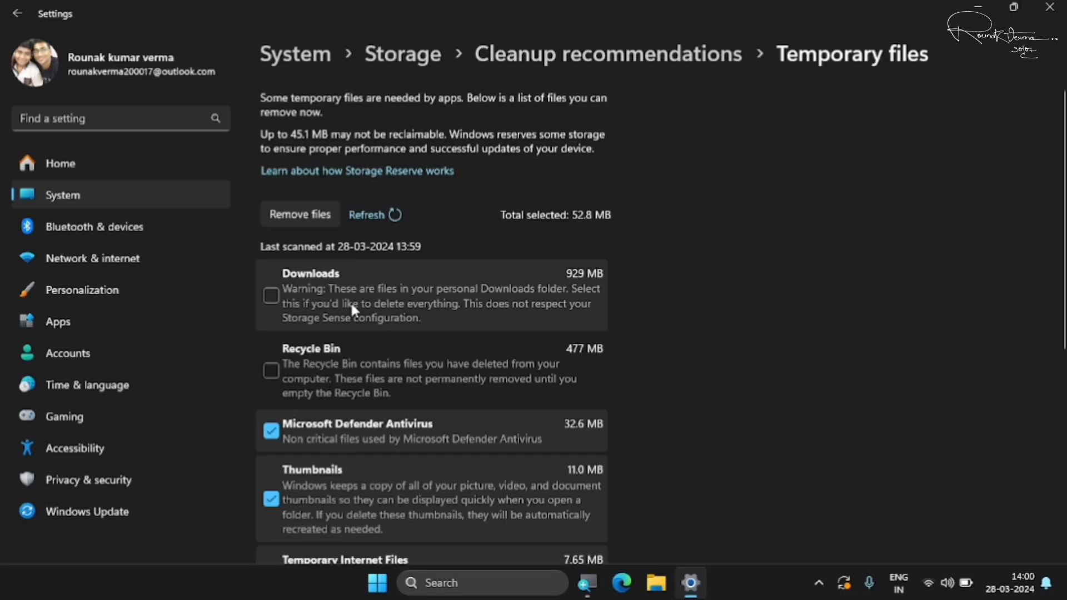
- Review the temporary file categories, start removing the selected files and cancel the removal
scroll(355, 442, "down", 7)
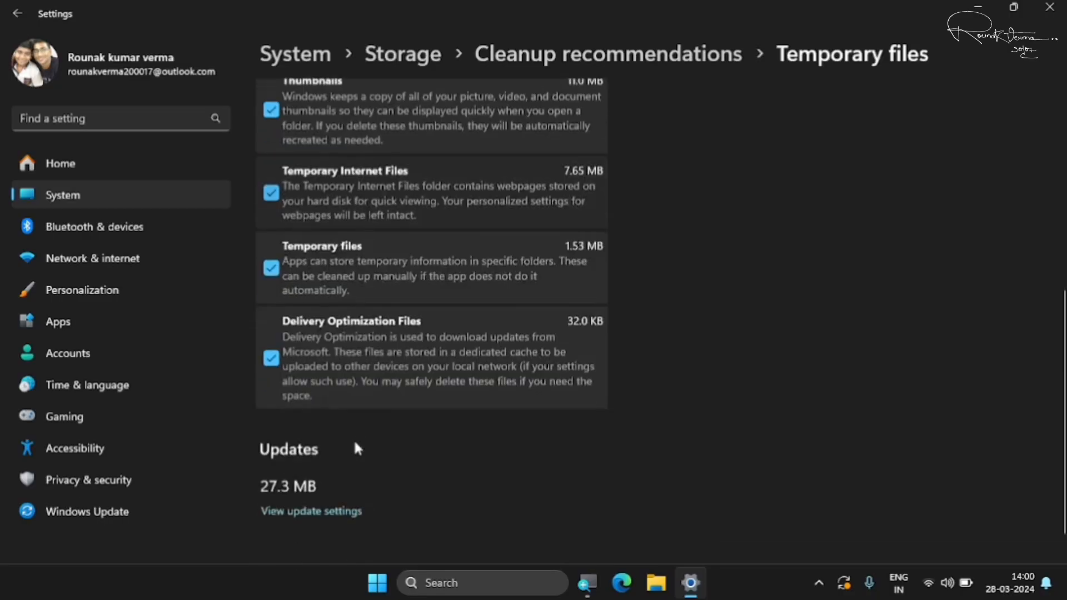
scroll(354, 438, "up", 7)
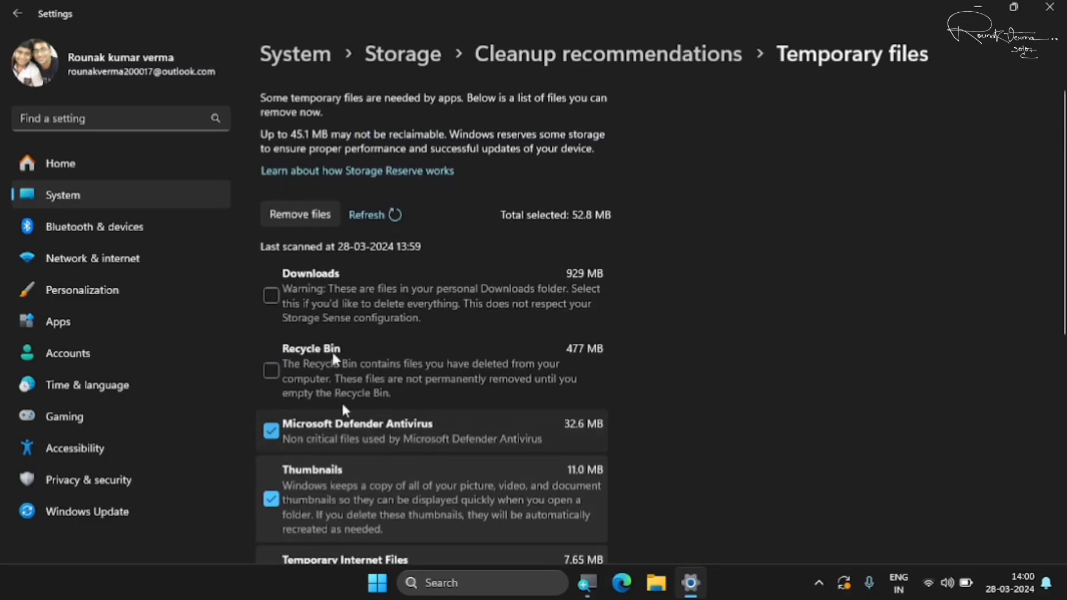
left_click(301, 219)
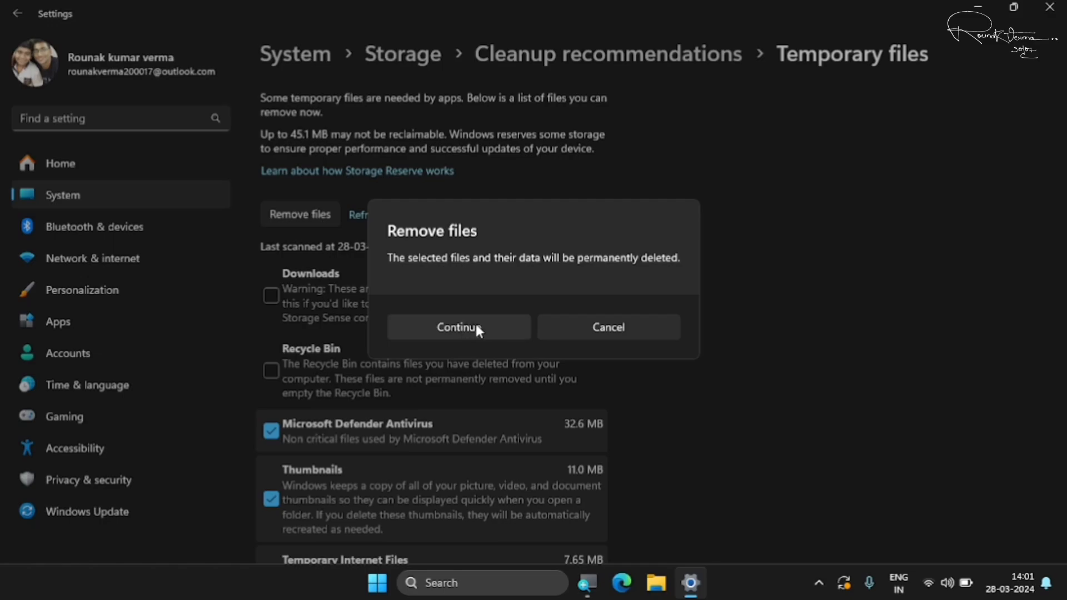
left_click(601, 322)
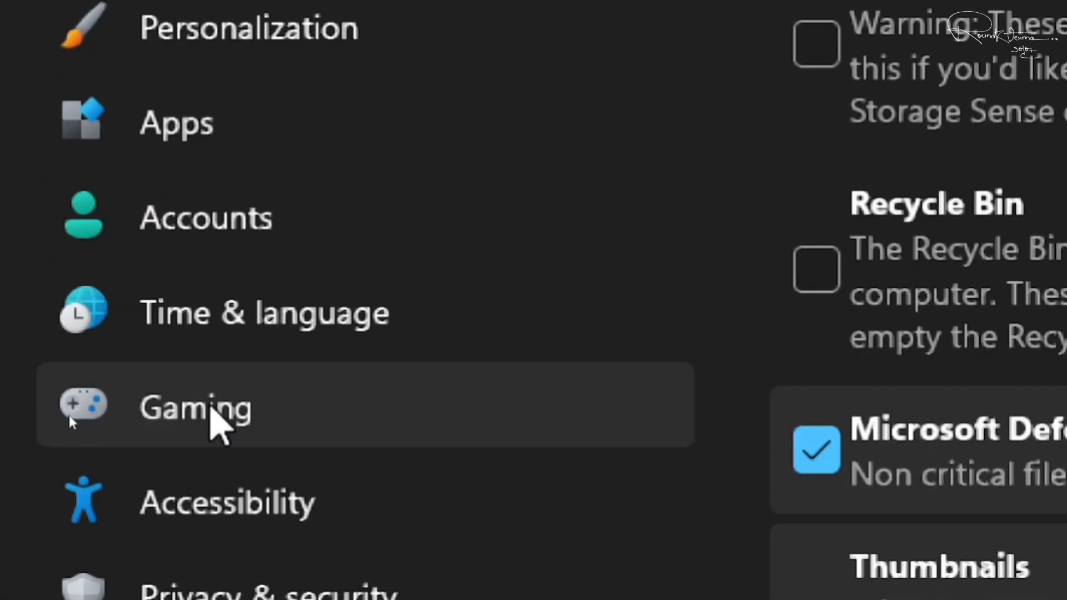
- Open the Graphics settings related to Game Mode and examine the custom graphics options for apps
left_click(89, 417)
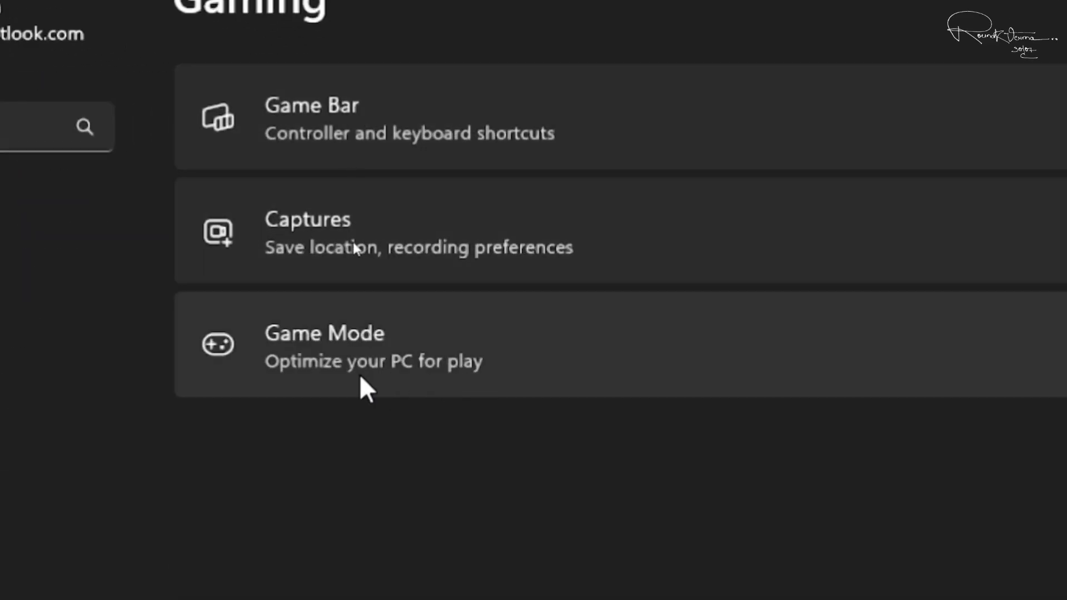
left_click(451, 381)
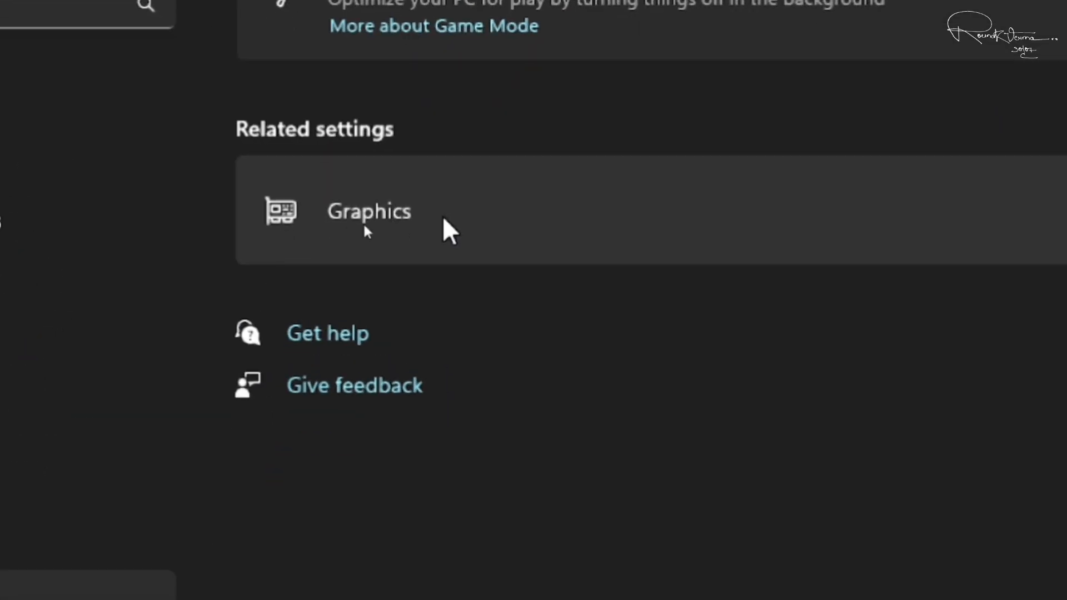
left_click(365, 226)
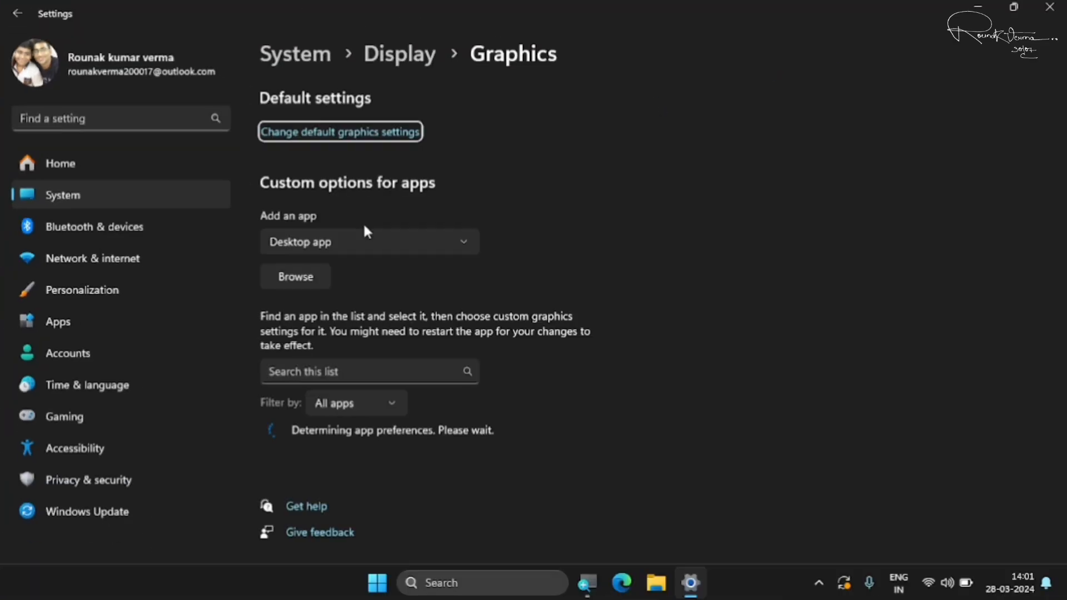
scroll(610, 421, "down", 5)
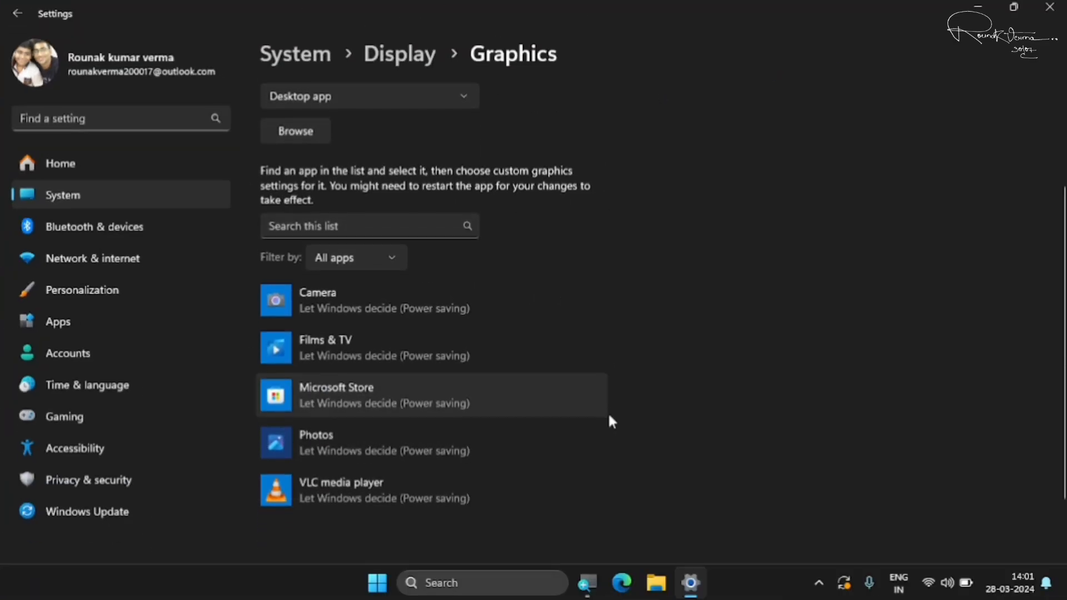
scroll(610, 421, "up", 4)
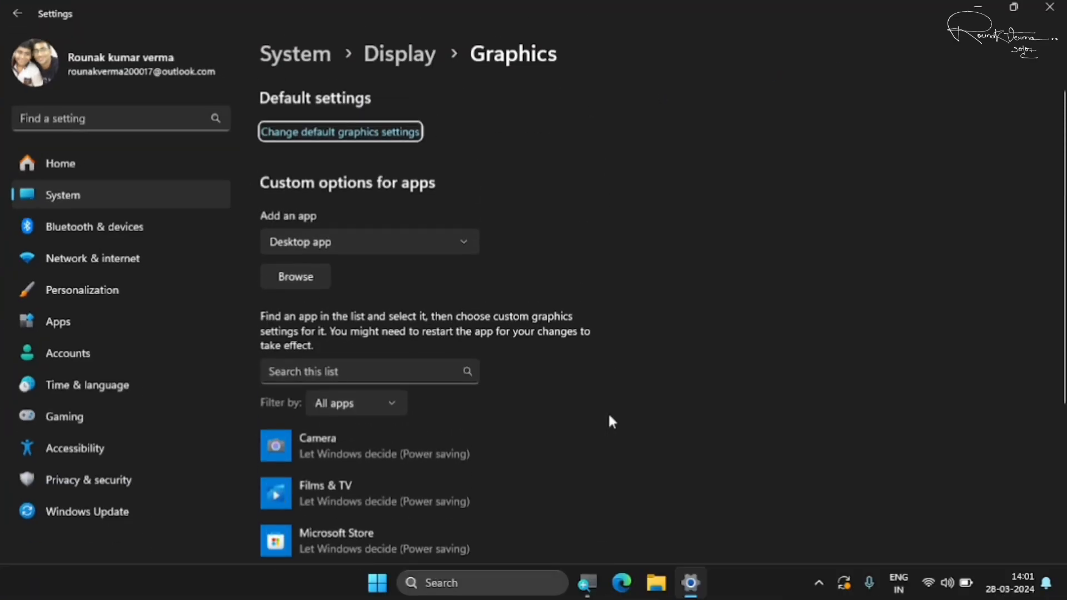
- Leave the Graphics page and view the Game Bar settings under Gaming
scroll(609, 421, "down", 1)
scroll(607, 407, "up", 2)
left_click(19, 15)
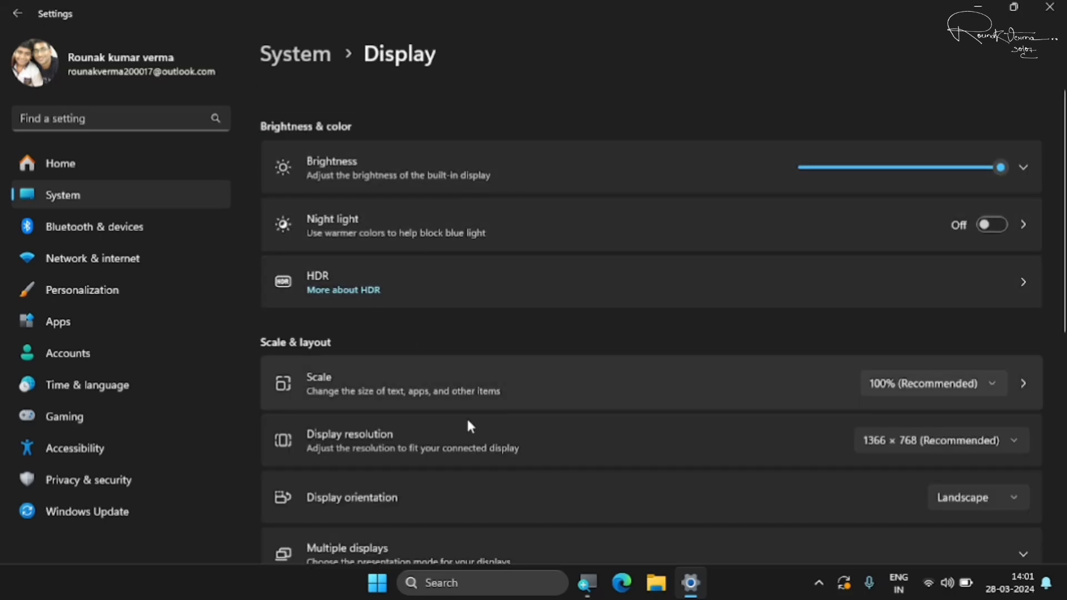
left_click(61, 416)
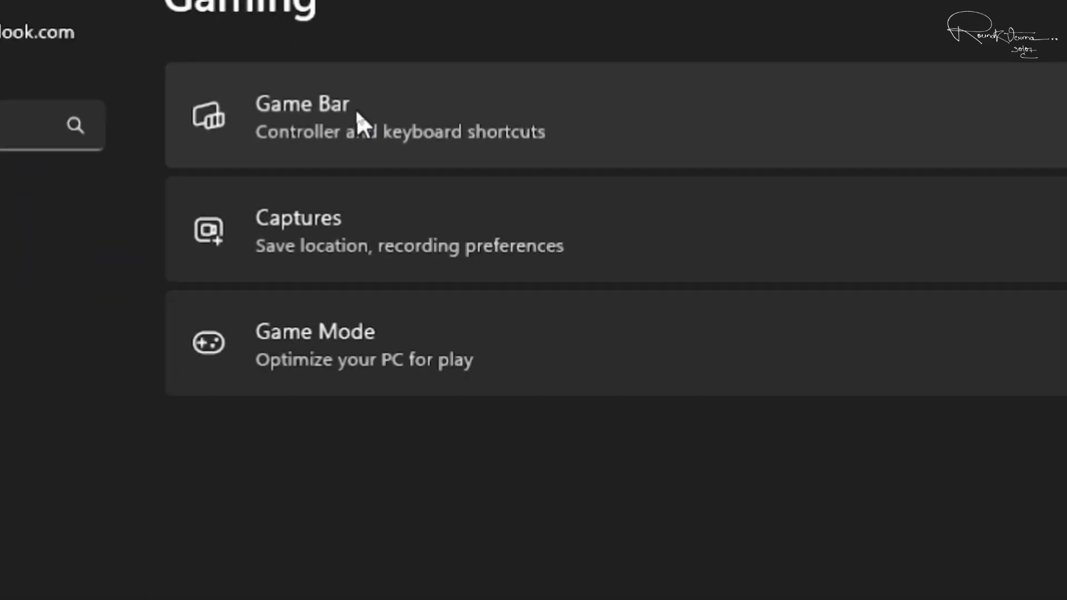
left_click(356, 111)
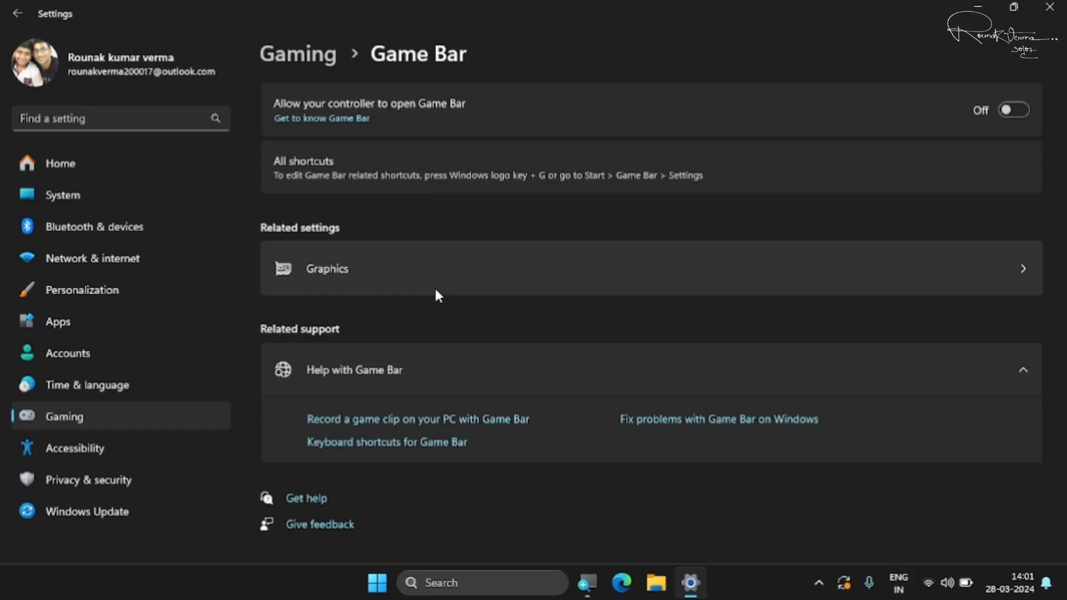
- Return to the Gaming settings, check the Game Mode page and close Settings
left_click(17, 17)
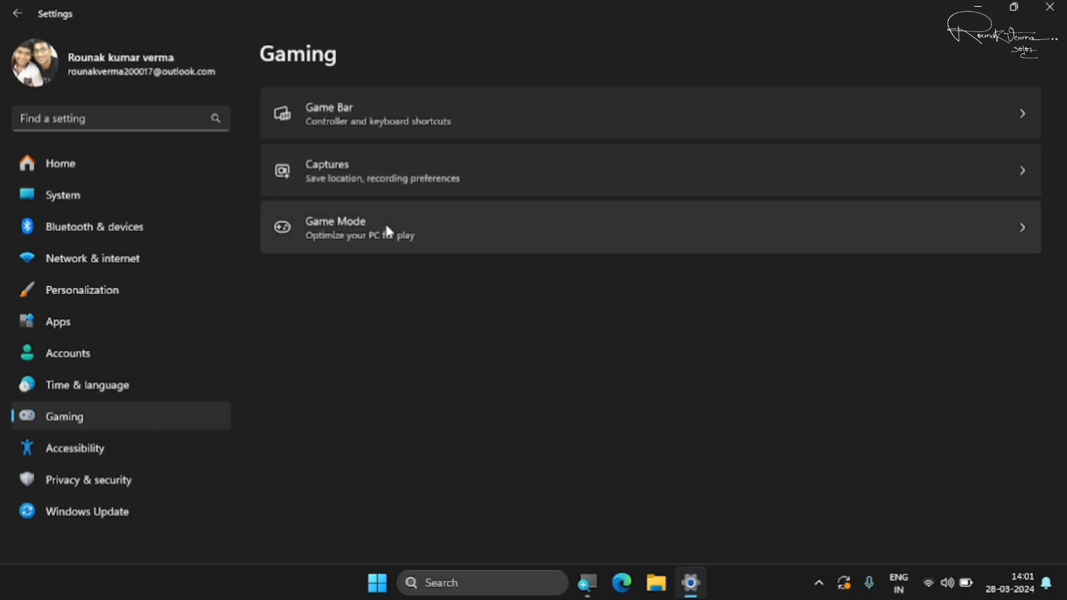
left_click(415, 227)
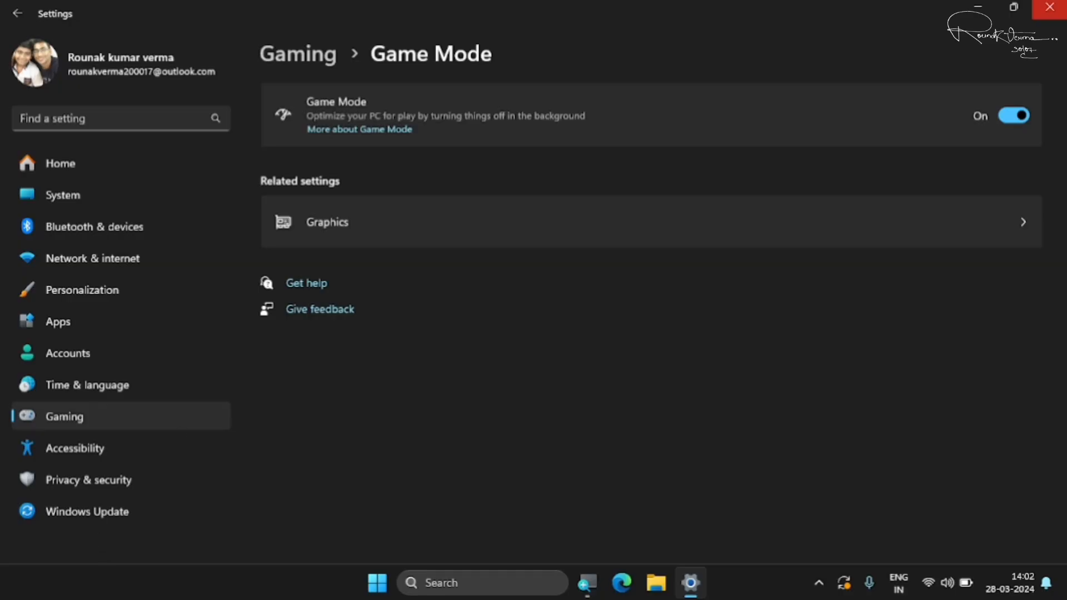
left_click(1049, 7)
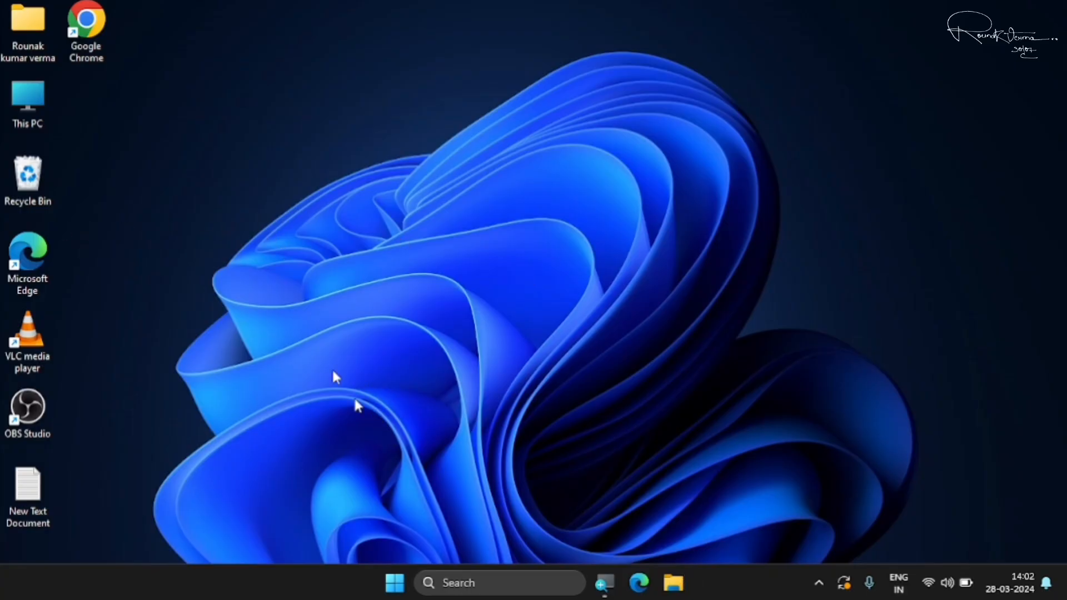
- Open the performance settings for visual effects from the advanced system settings in This PC's properties
right_click(25, 96)
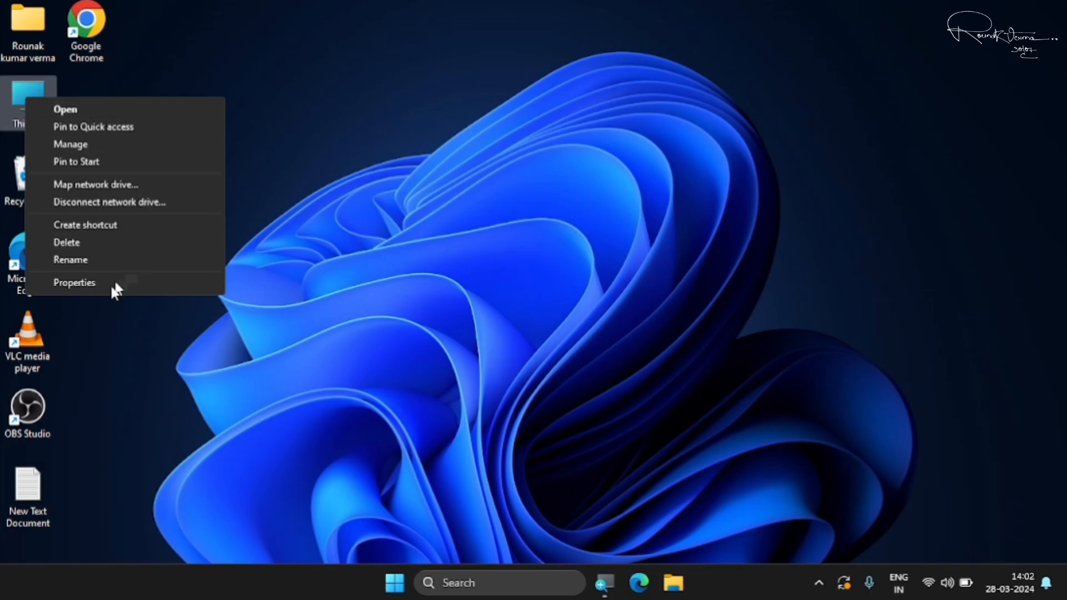
left_click(86, 289)
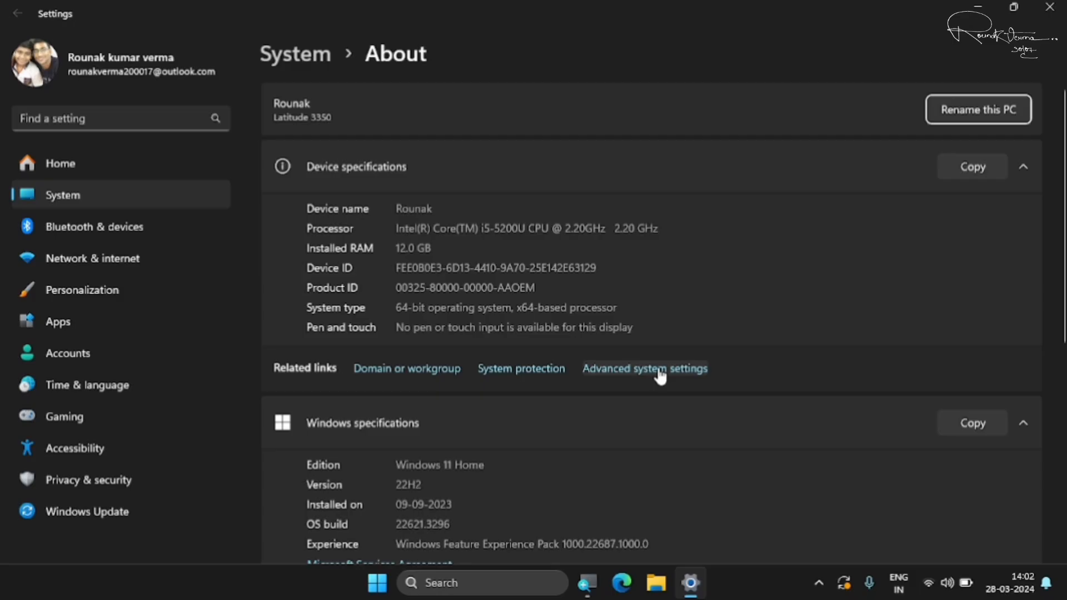
left_click(646, 356)
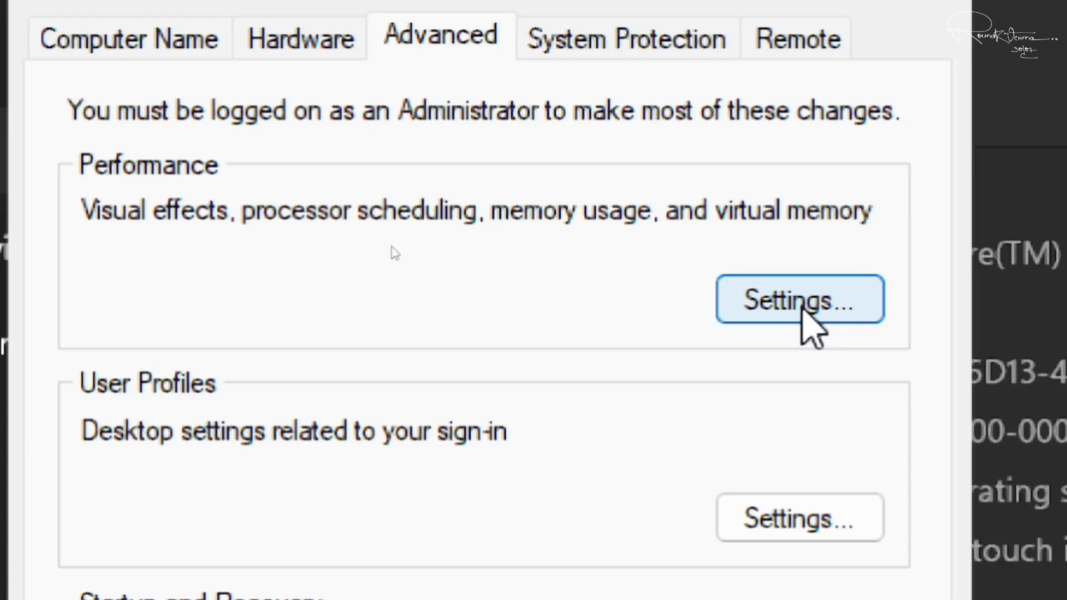
left_click(801, 309)
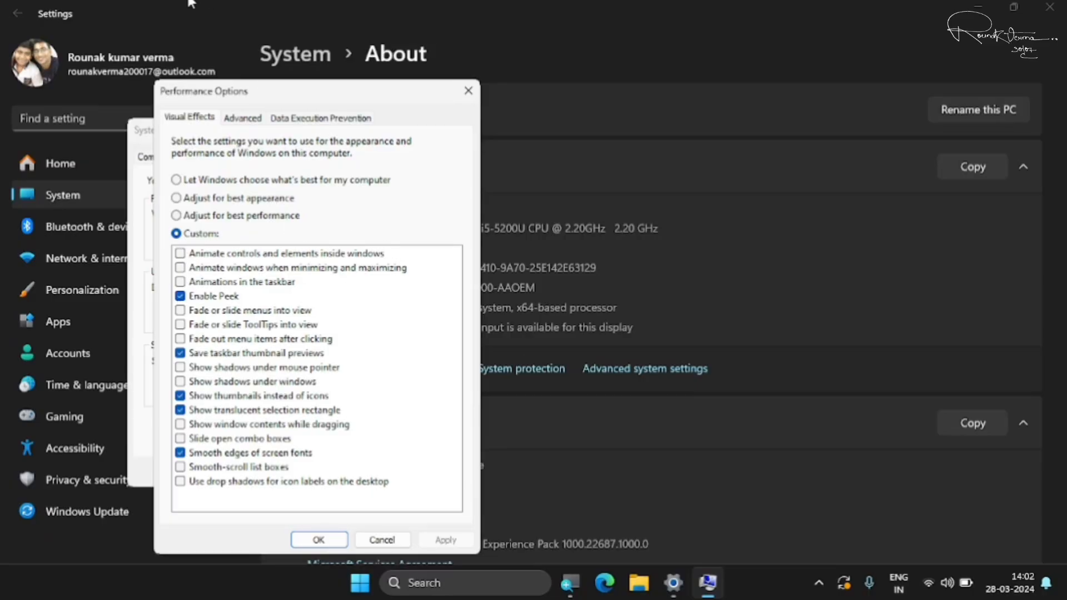
- Try the visual effects presets for Windows' choice and best appearance, and select Adjust for best performance
left_click(177, 180)
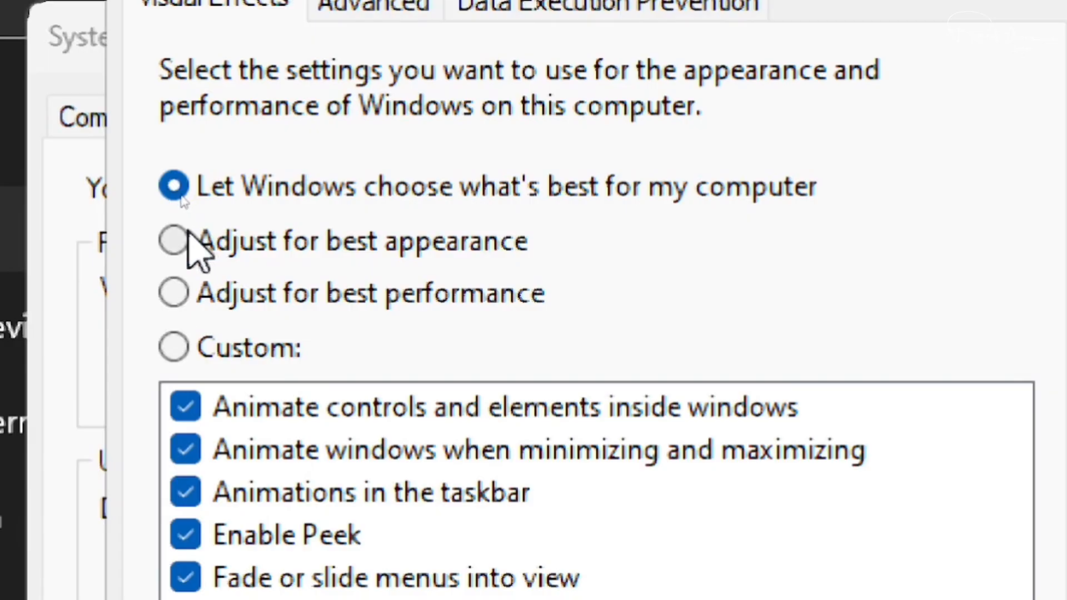
left_click(183, 197)
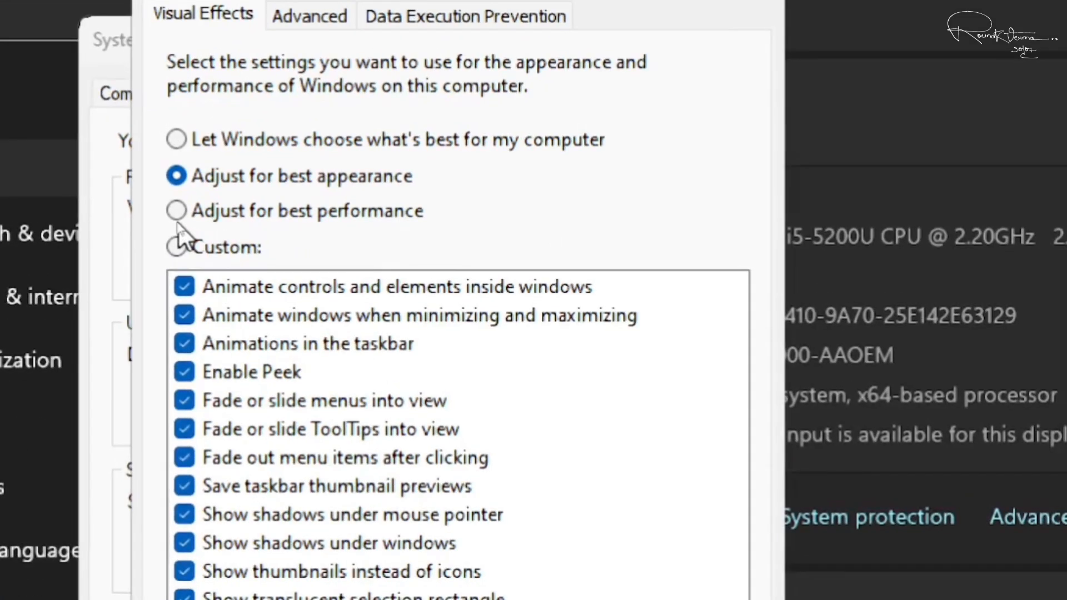
left_click(176, 212)
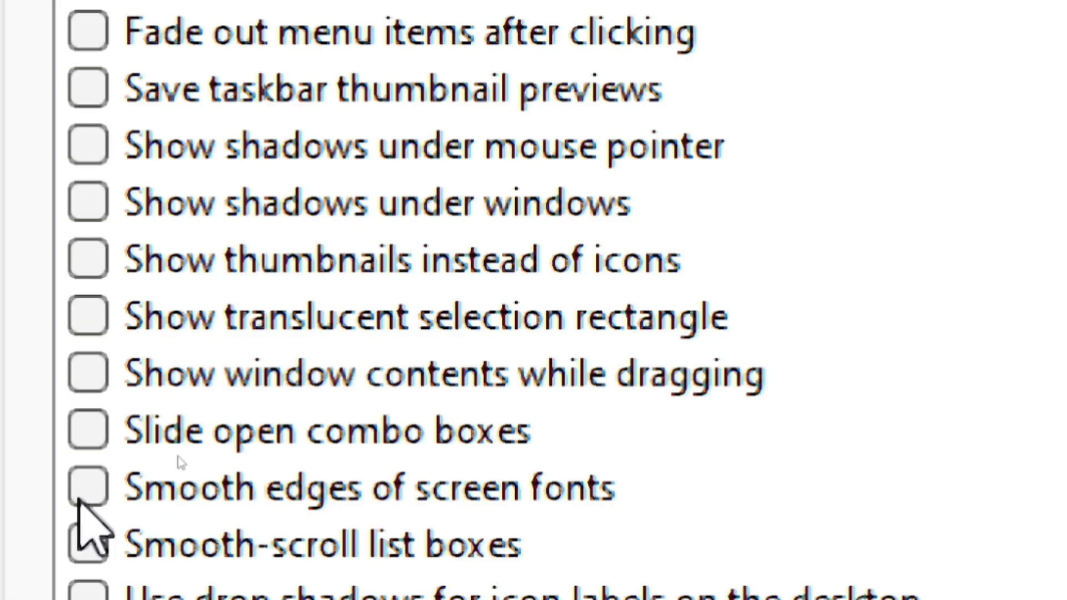
- Enable smooth font edges, translucent selection rectangle, thumbnails instead of icons, saved taskbar thumbnail previews and Peek, apply them and close both system dialogs
left_click(80, 496)
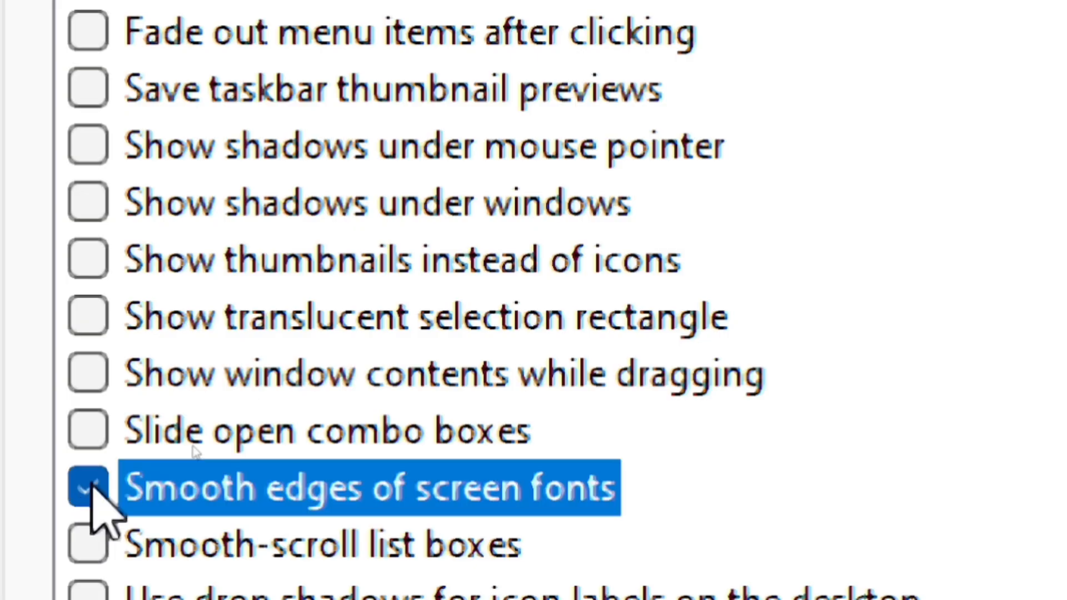
left_click(91, 320)
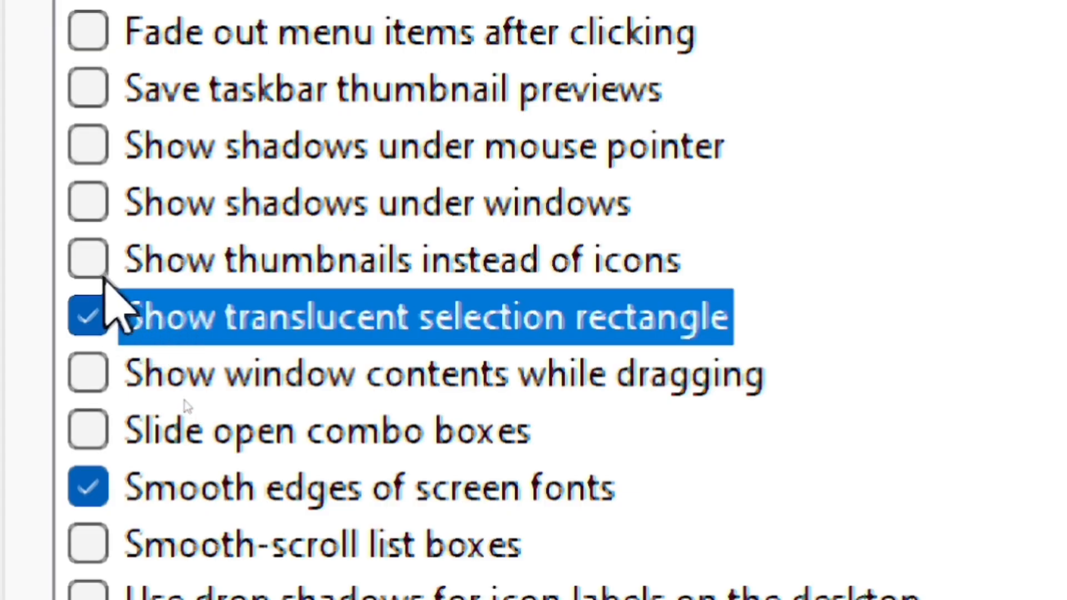
left_click(102, 259)
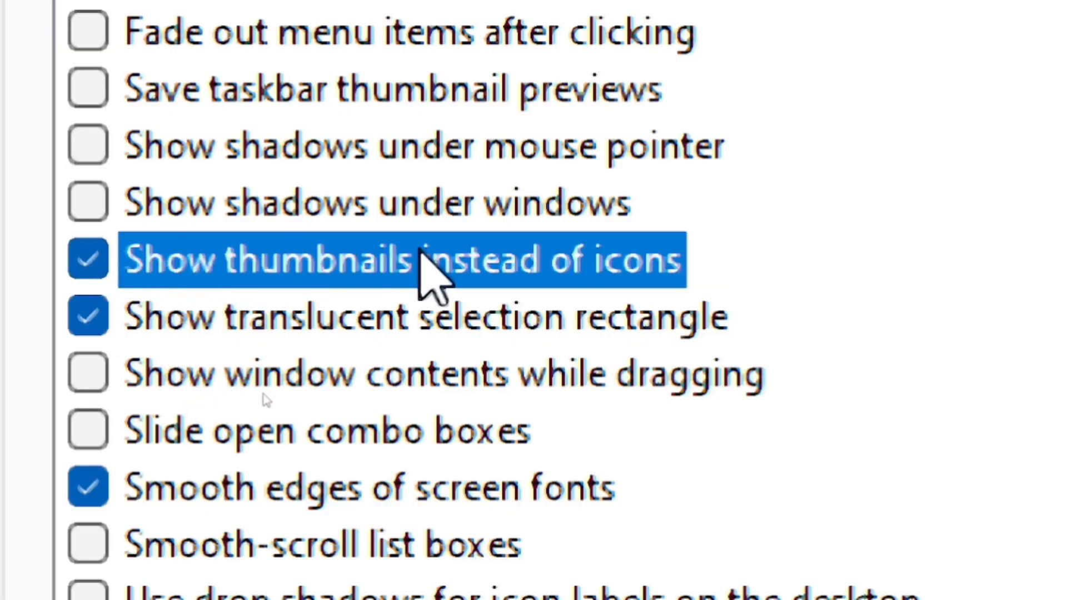
scroll(286, 83, "up", 1)
left_click(88, 253)
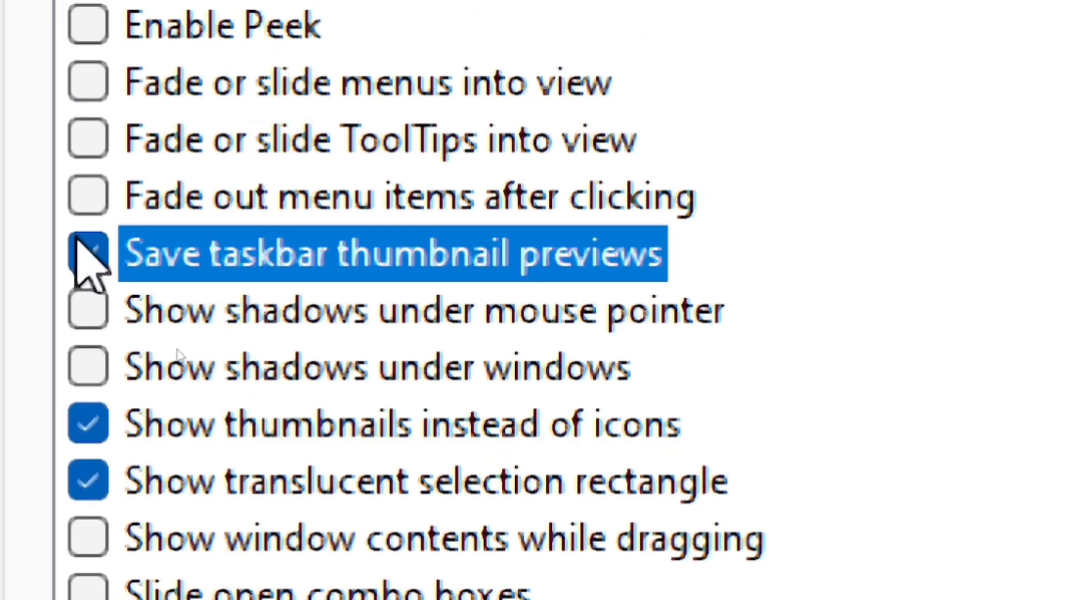
scroll(111, 111, "up", 1)
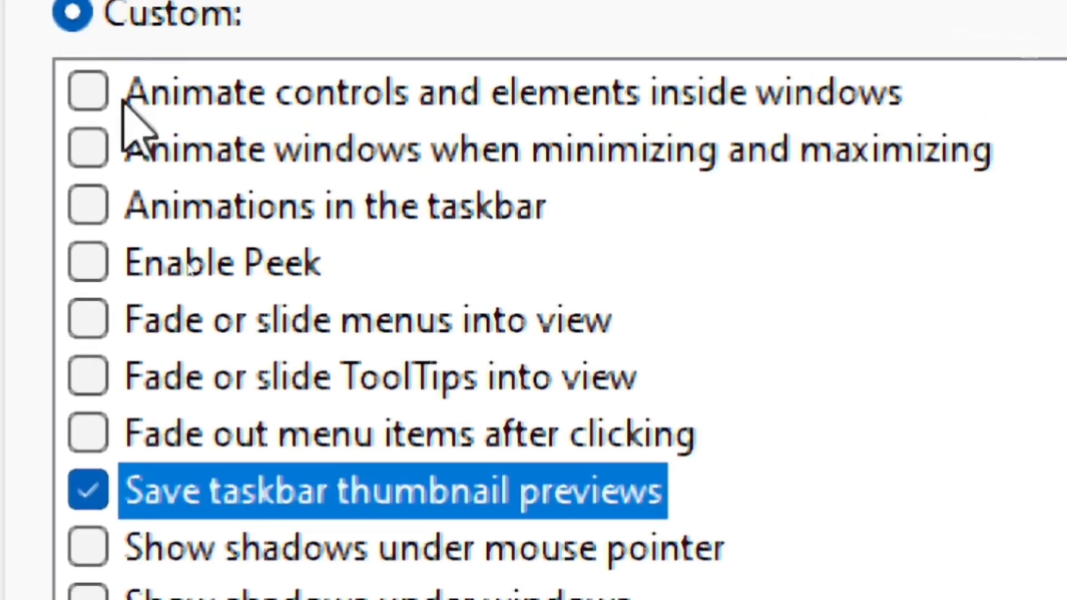
left_click(98, 270)
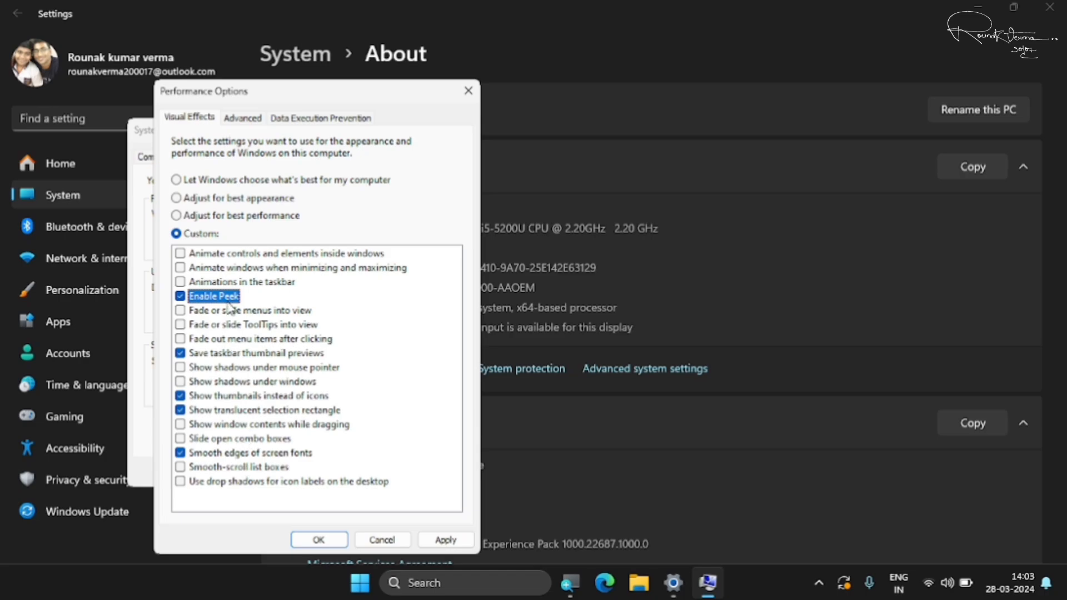
left_click(438, 540)
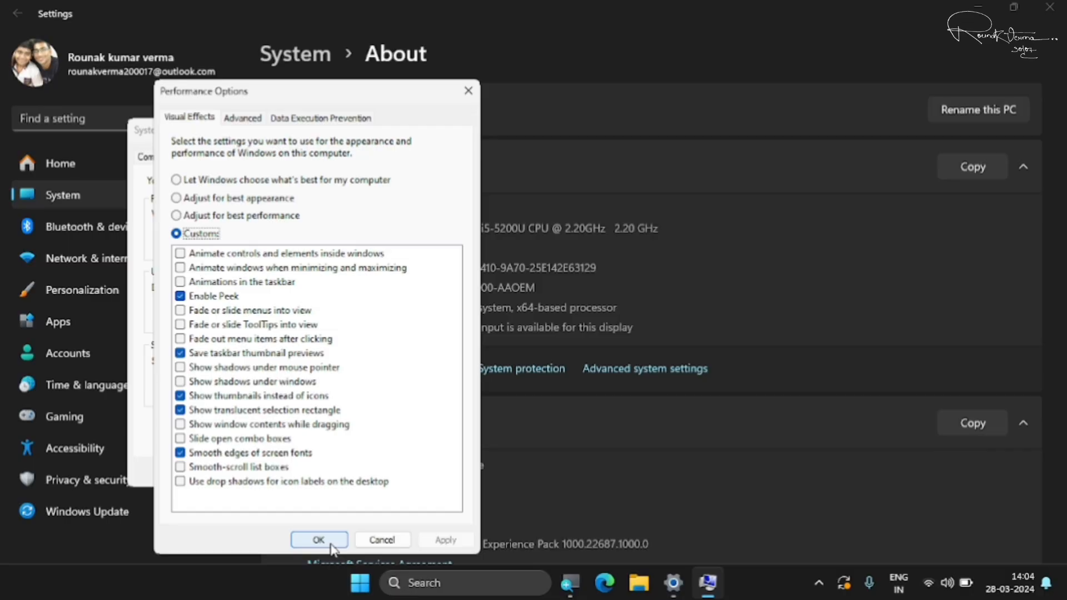
left_click(331, 544)
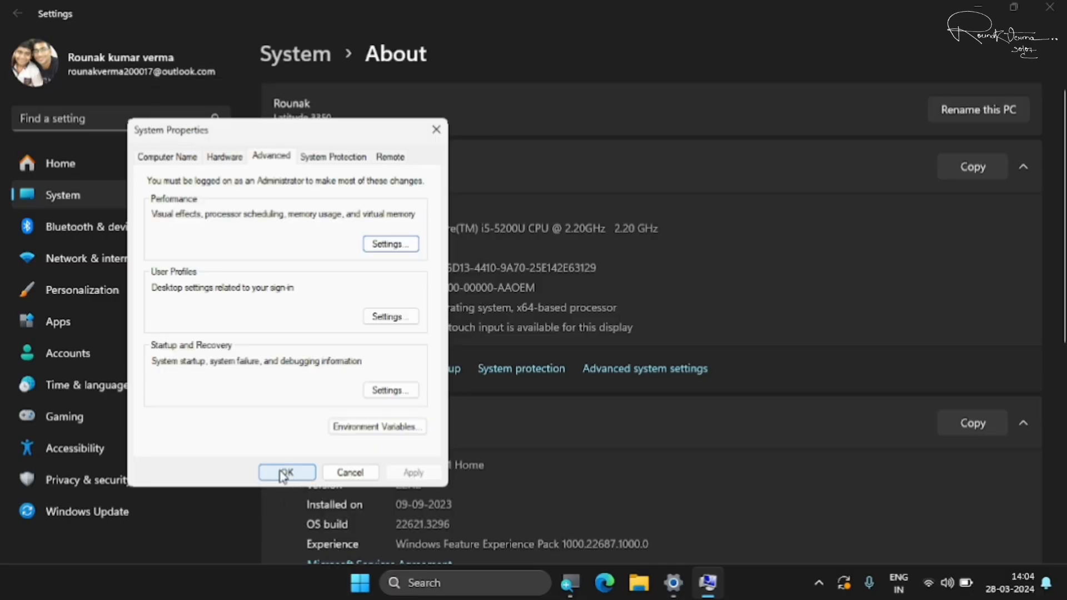
left_click(284, 472)
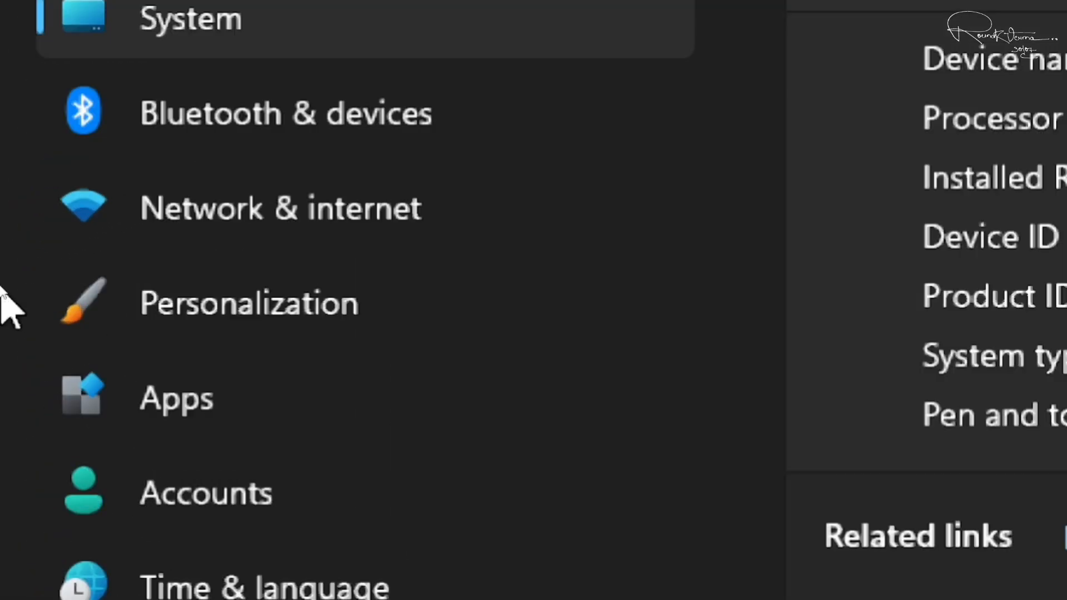
- Check the transparency effects option in the Personalization color settings and close Settings
left_click(225, 286)
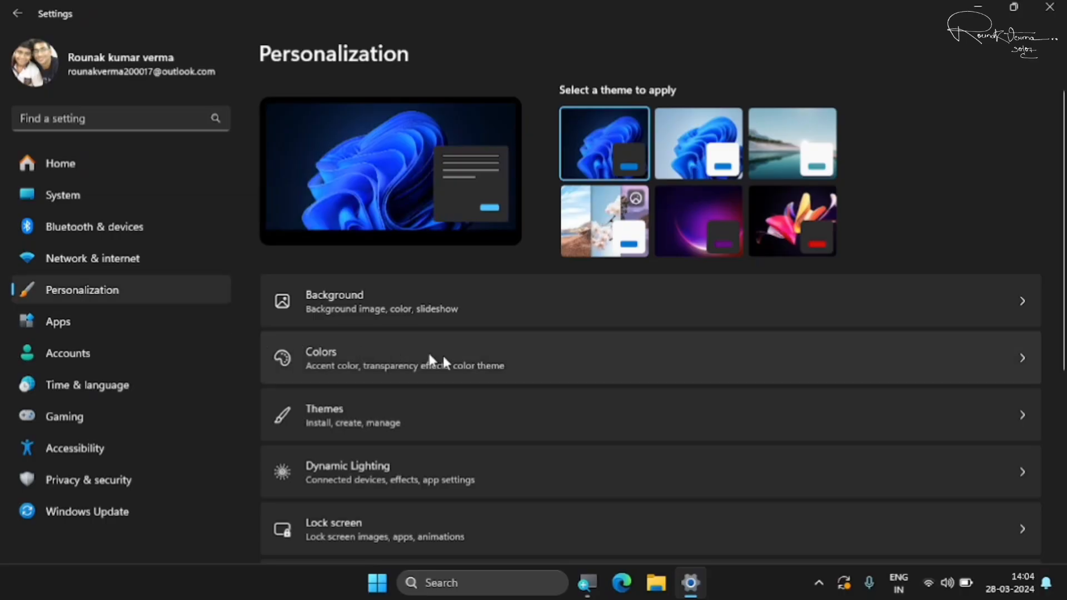
left_click(376, 377)
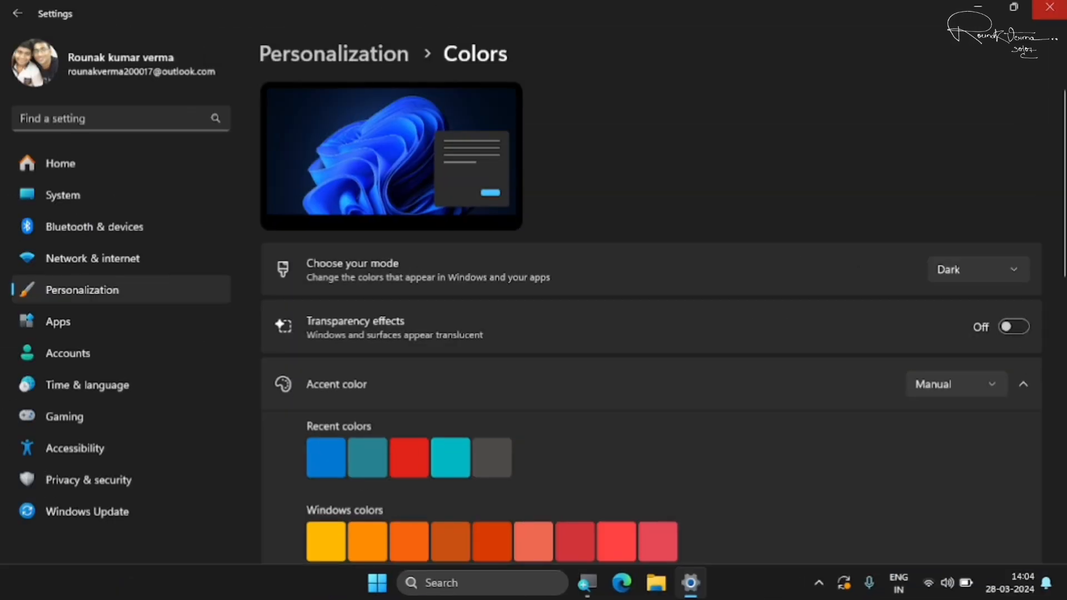
left_click(1050, 6)
left_click(596, 325)
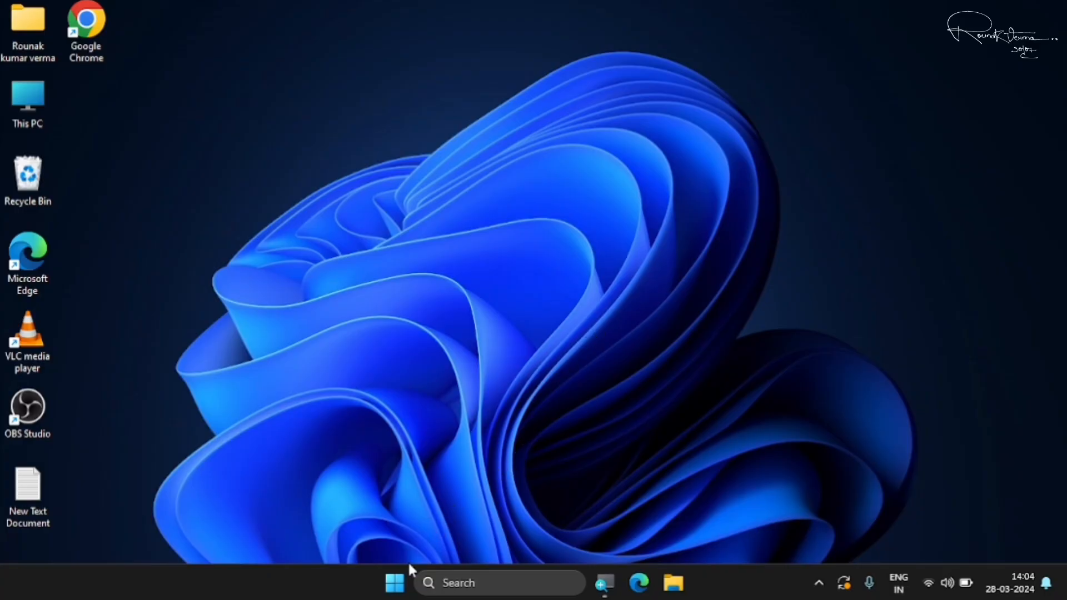
- View the Restart option among the Start menu's power options and dismiss it without restarting
left_click(394, 583)
left_click(731, 525)
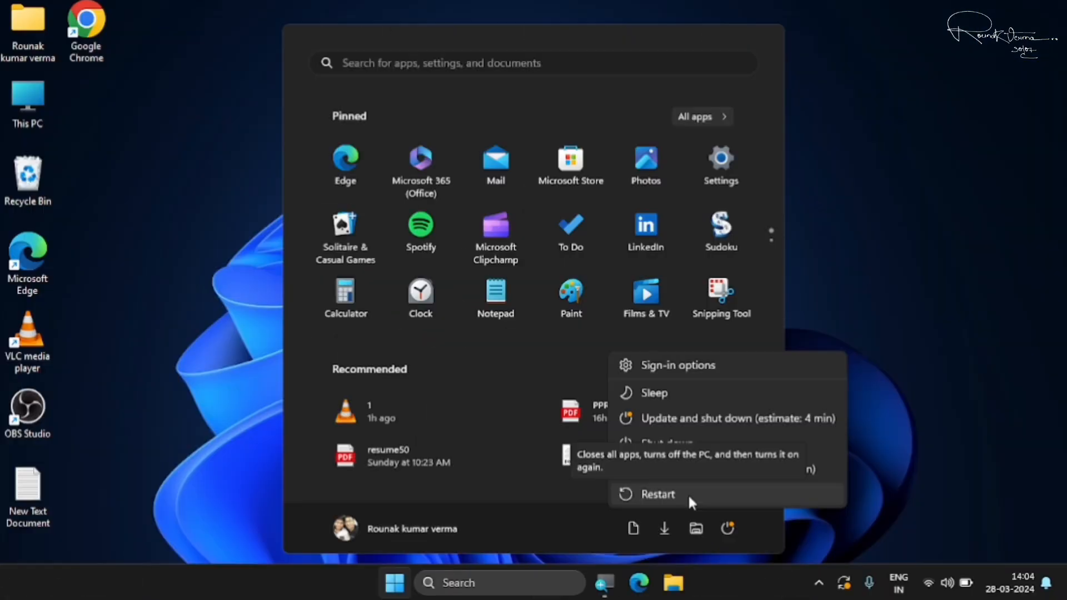
left_click(956, 129)
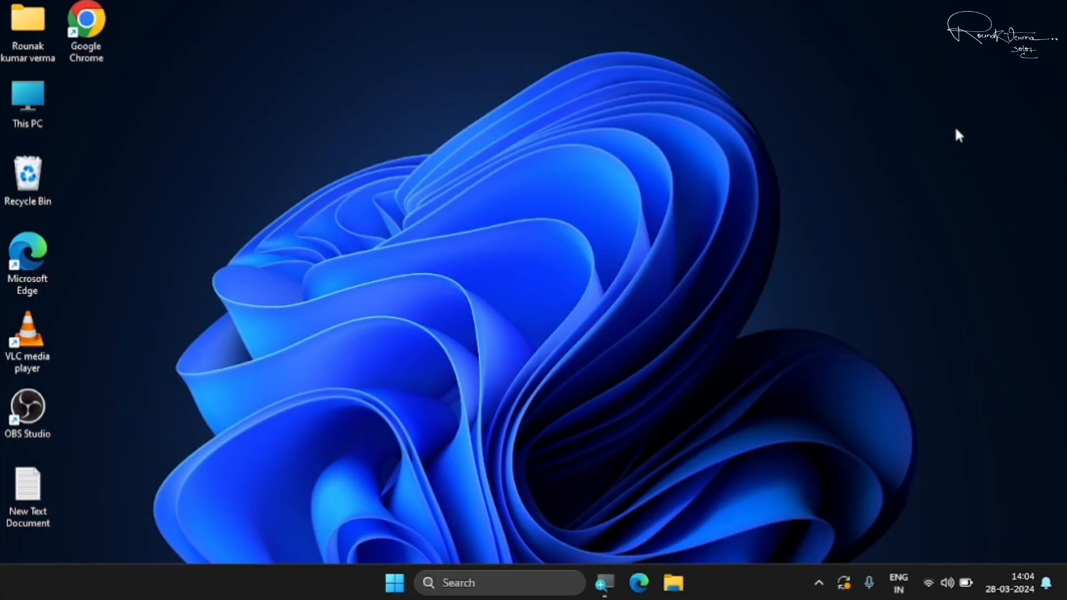
right_click(492, 156)
left_click(553, 204)
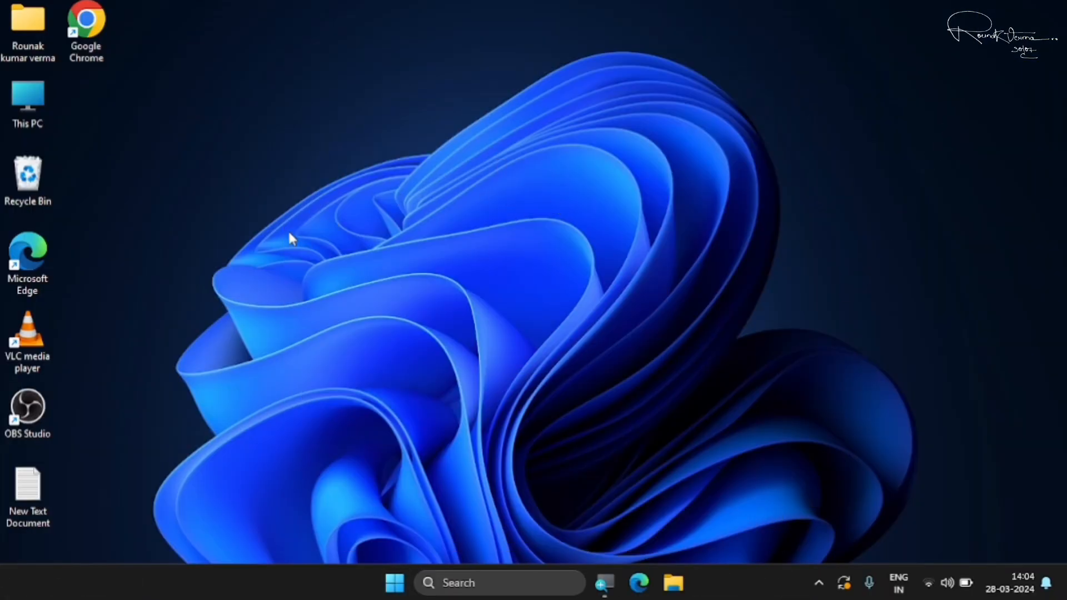